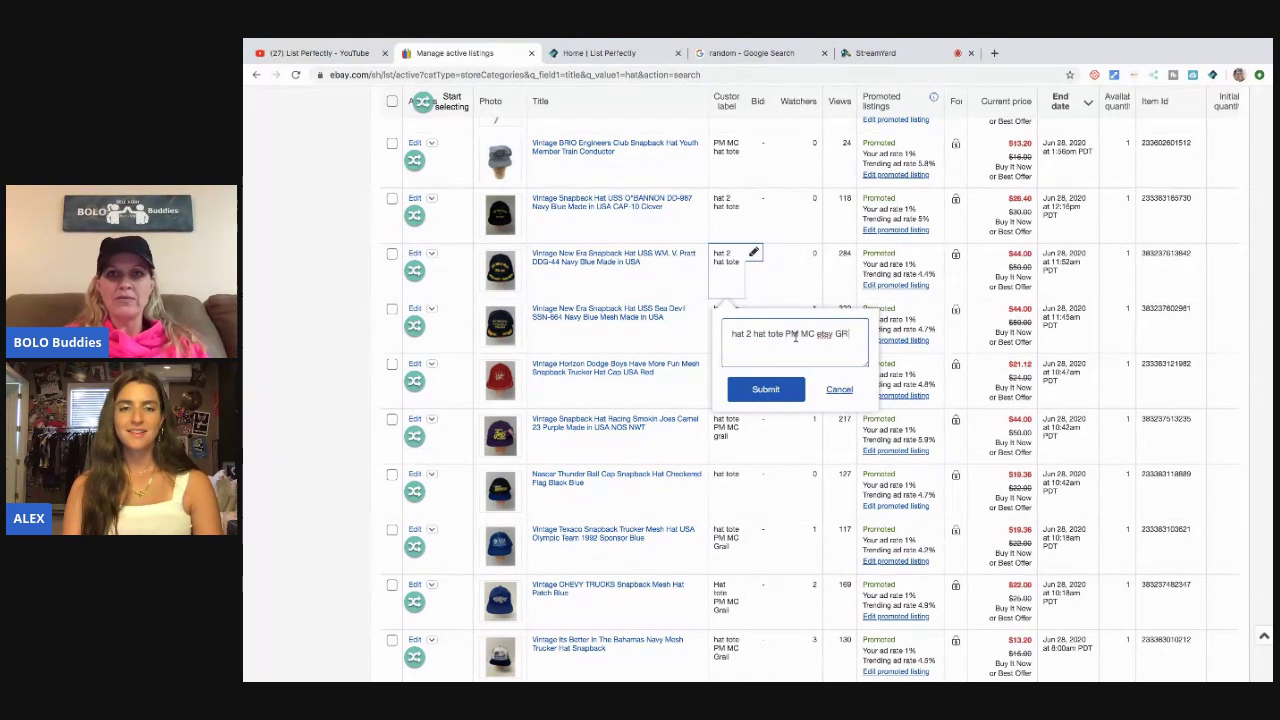
Save the DDG-44 hat's custom label as "hat 2 hat tote PM MC etsy GR" and copy the listing to Mercari, Poshmark, Etsy and Grailed
{"action": "left_click", "coordinate": [764, 393]}
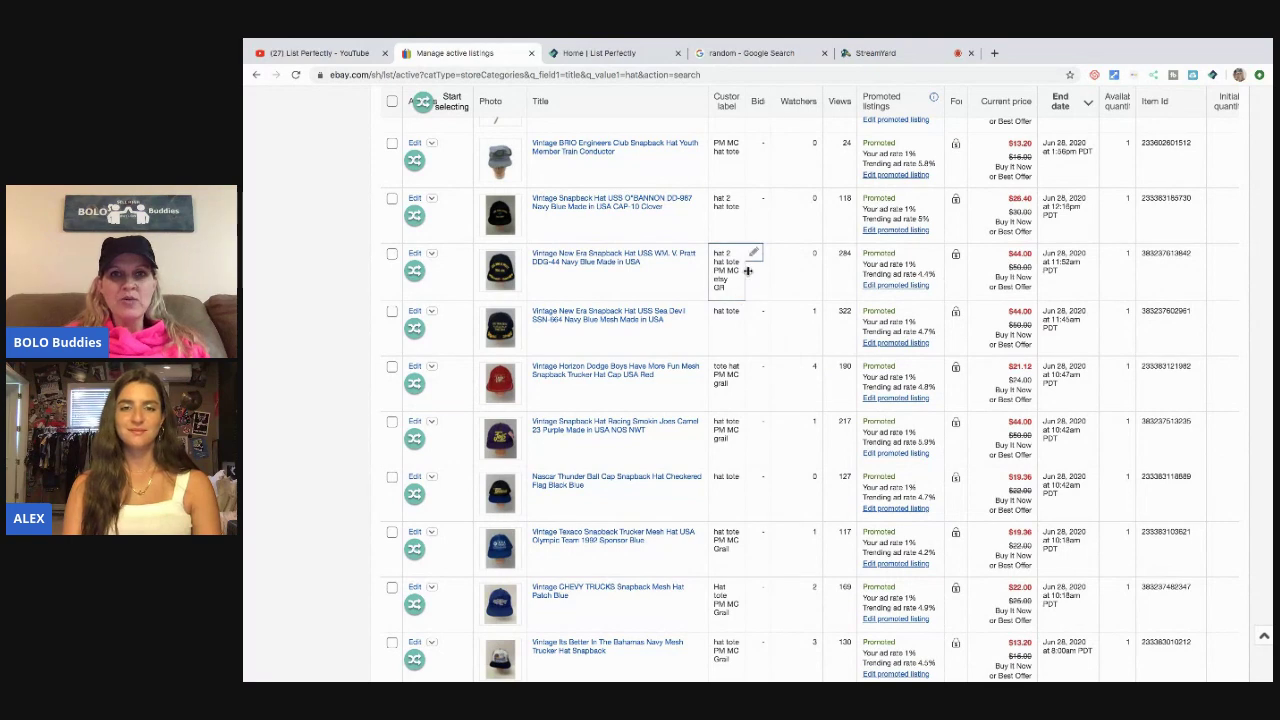
{"action": "left_click", "coordinate": [414, 271]}
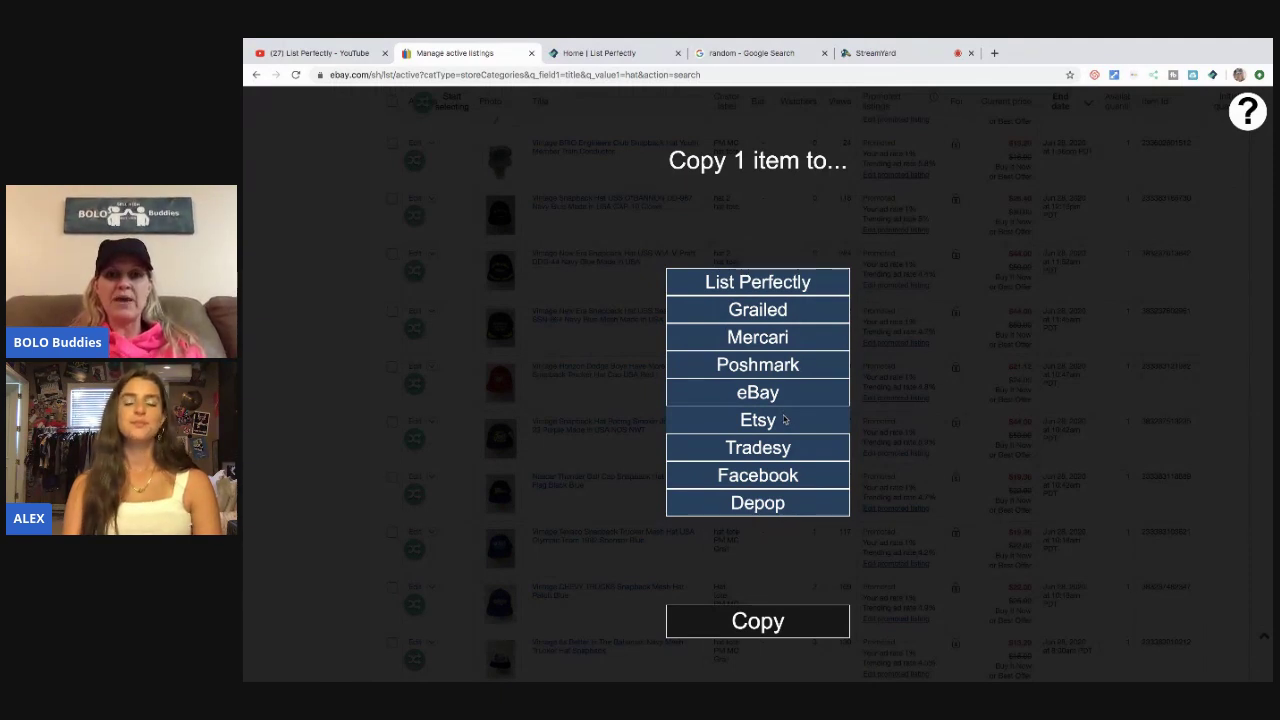
{"action": "left_click", "coordinate": [782, 339]}
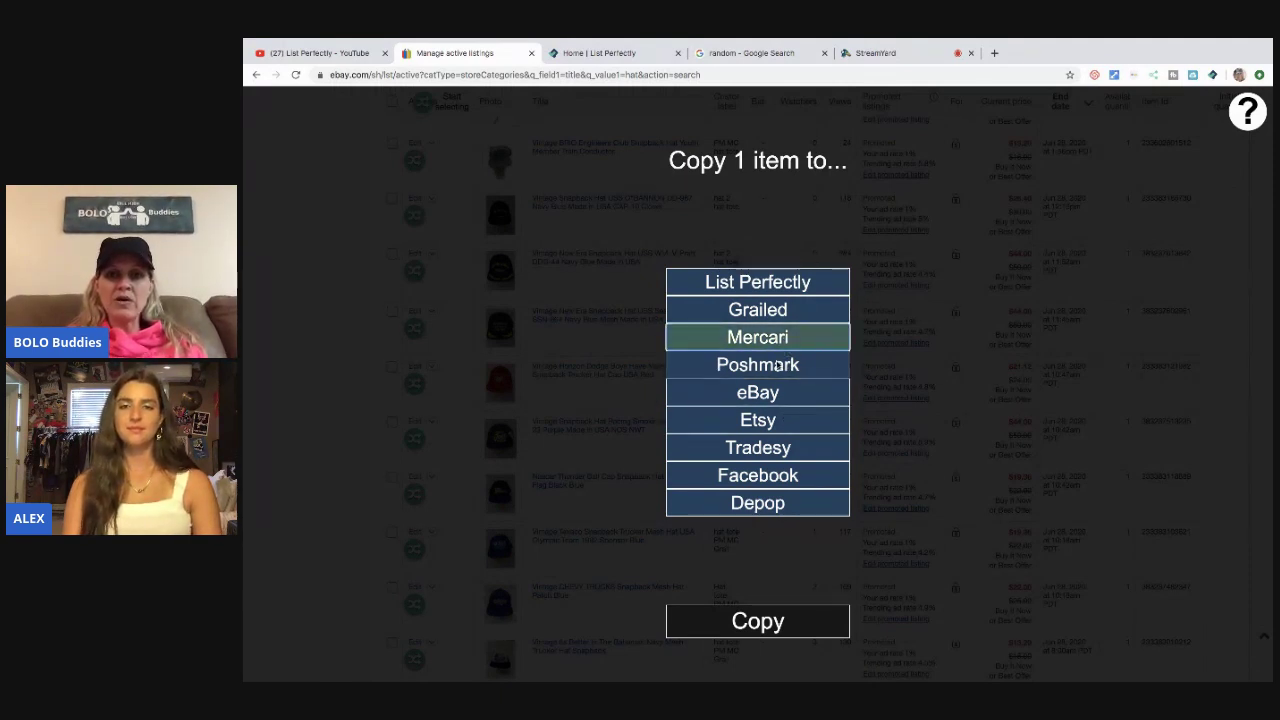
{"action": "left_click", "coordinate": [777, 367]}
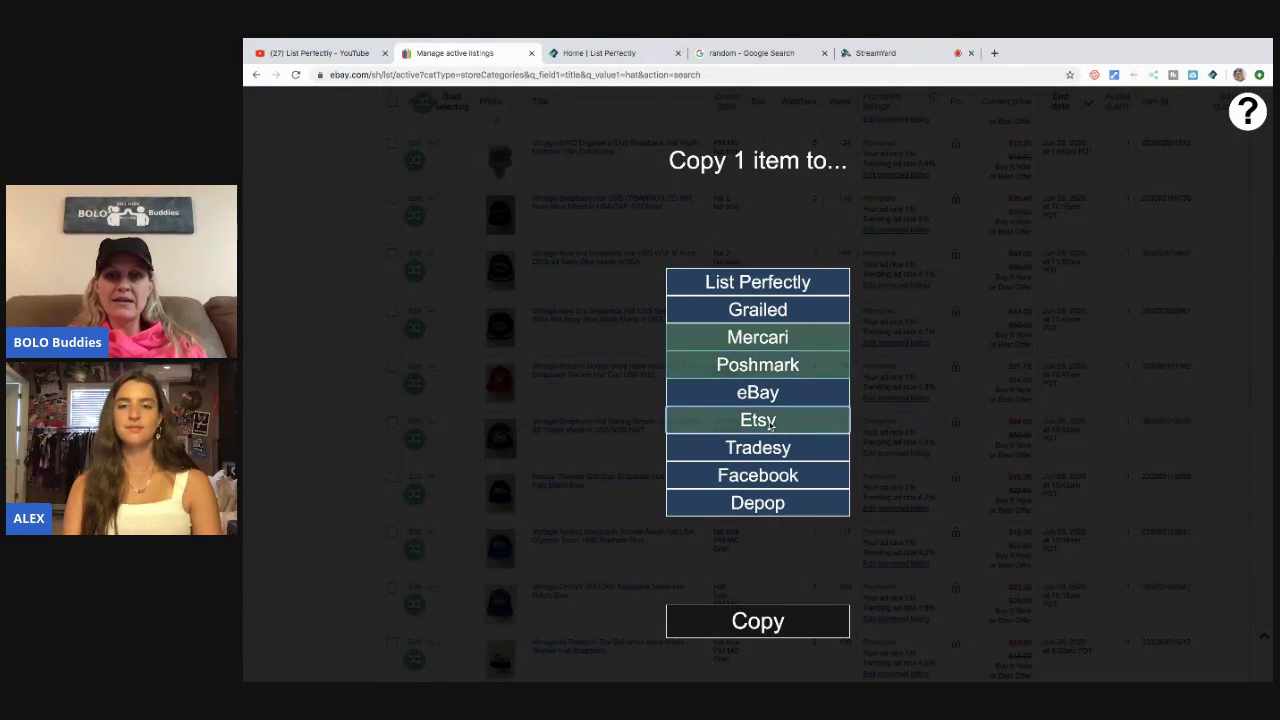
{"action": "left_click", "coordinate": [764, 309]}
{"action": "left_click", "coordinate": [758, 622]}
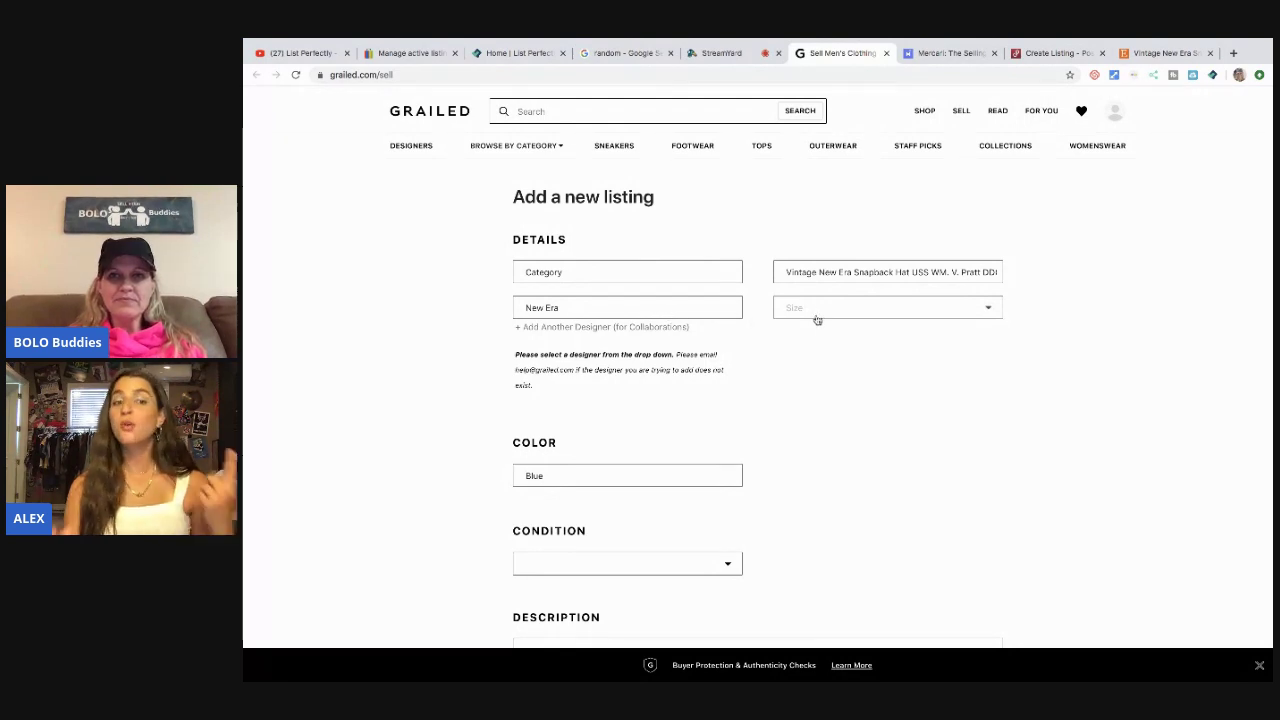
Set the Grailed listing's category to Hats under Accessories and its size to ONE SIZE
{"action": "left_click", "coordinate": [690, 279]}
{"action": "mouse_move", "coordinate": [586, 372]}
{"action": "mouse_move", "coordinate": [573, 425]}
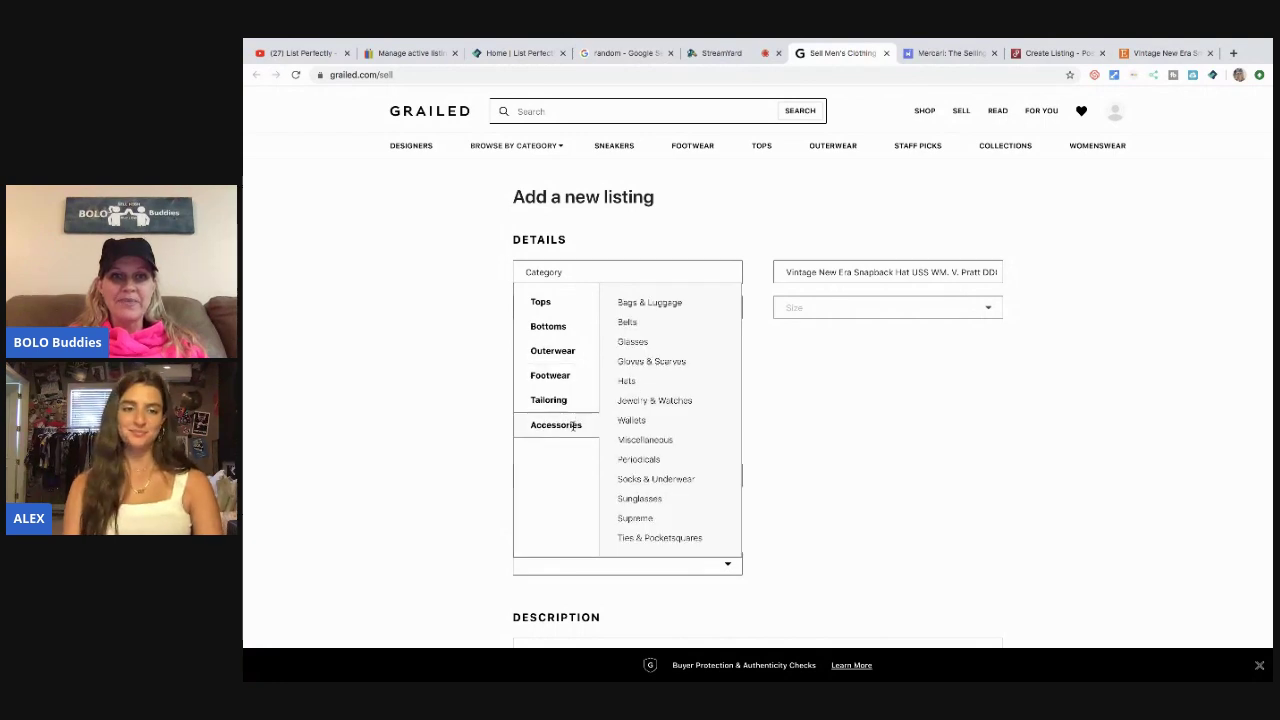
{"action": "left_click", "coordinate": [637, 385]}
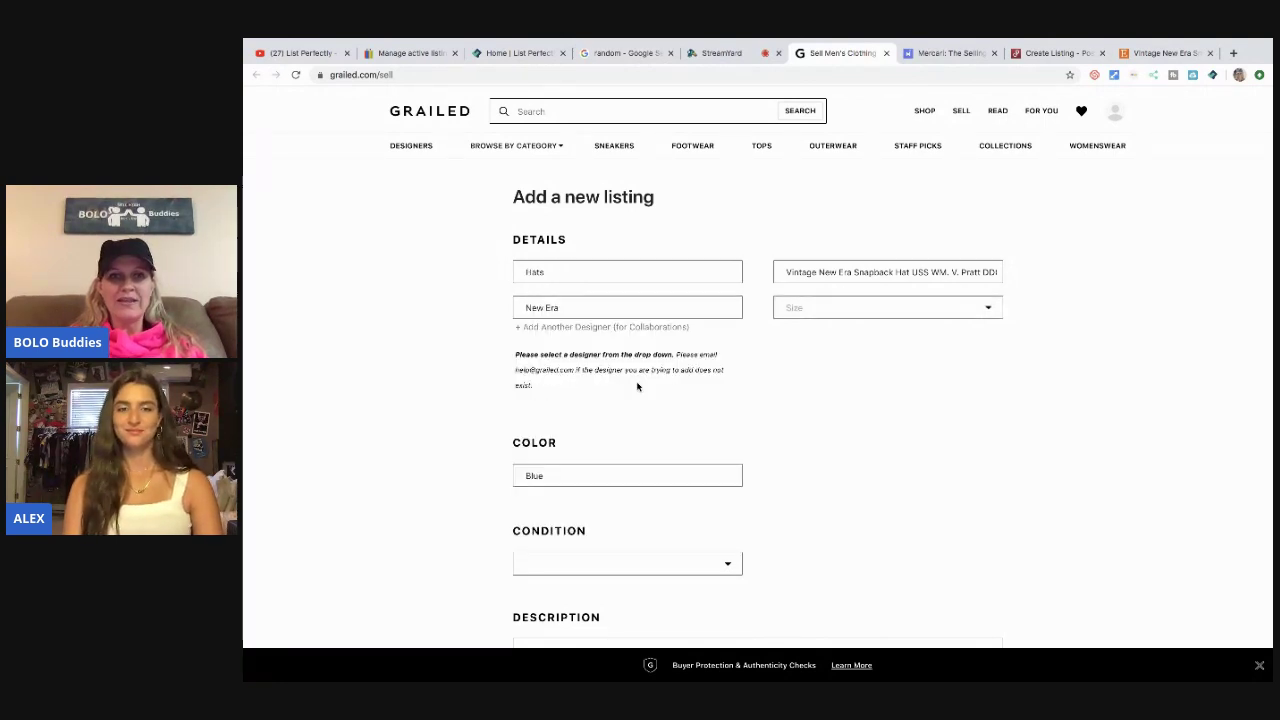
{"action": "left_click", "coordinate": [812, 311]}
{"action": "left_click", "coordinate": [805, 319]}
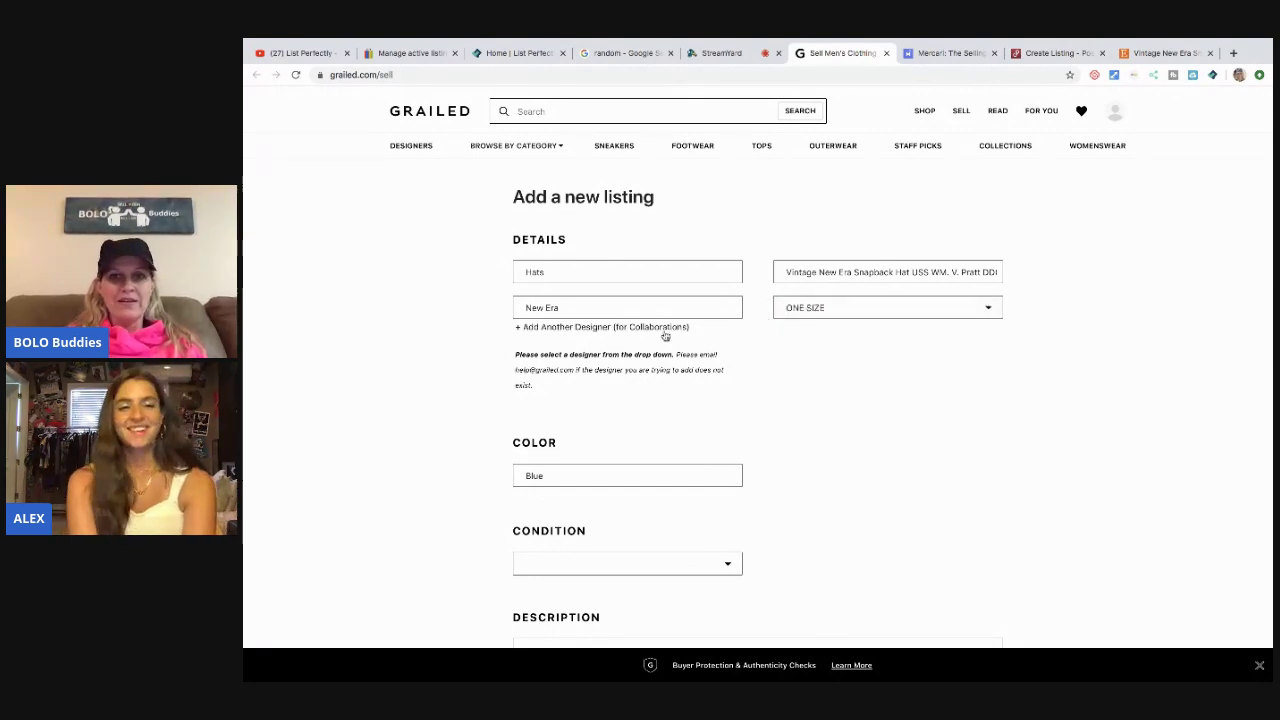
Set the condition of the Grailed listing to Used
{"action": "scroll", "coordinate": [660, 334], "scroll_direction": "down", "scroll_amount": 4}
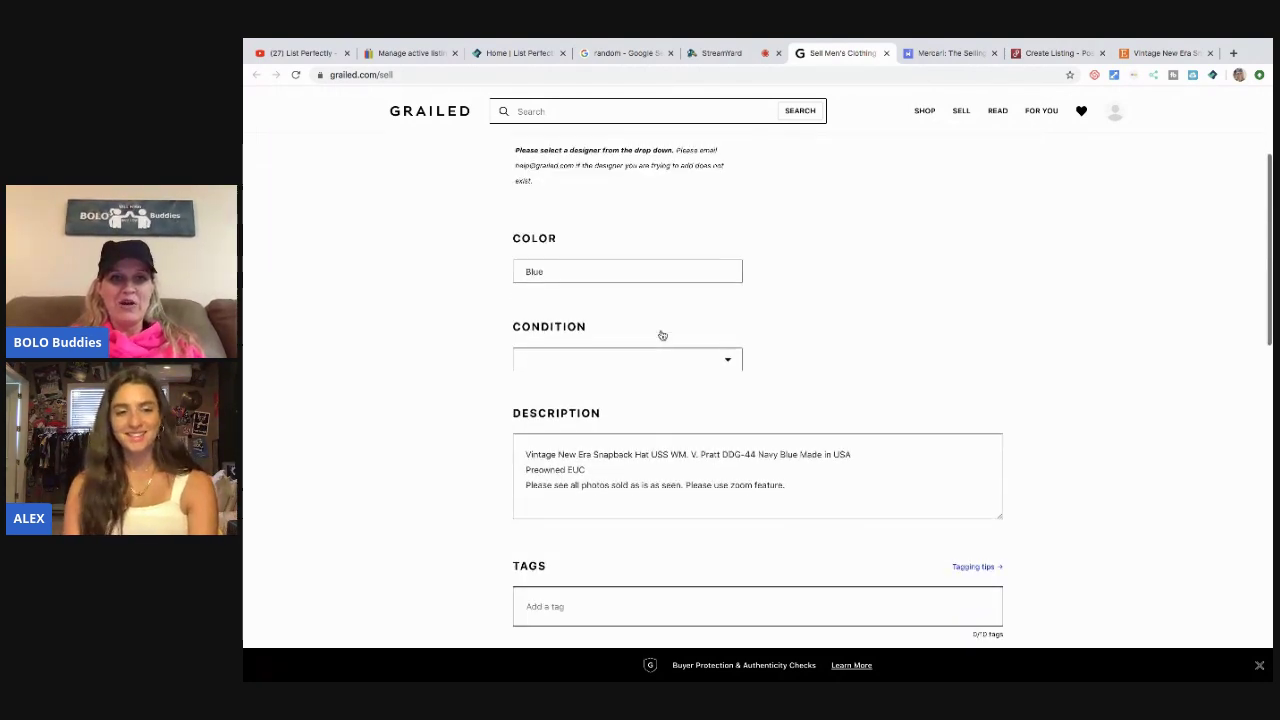
{"action": "left_click", "coordinate": [729, 348]}
{"action": "left_click", "coordinate": [680, 381]}
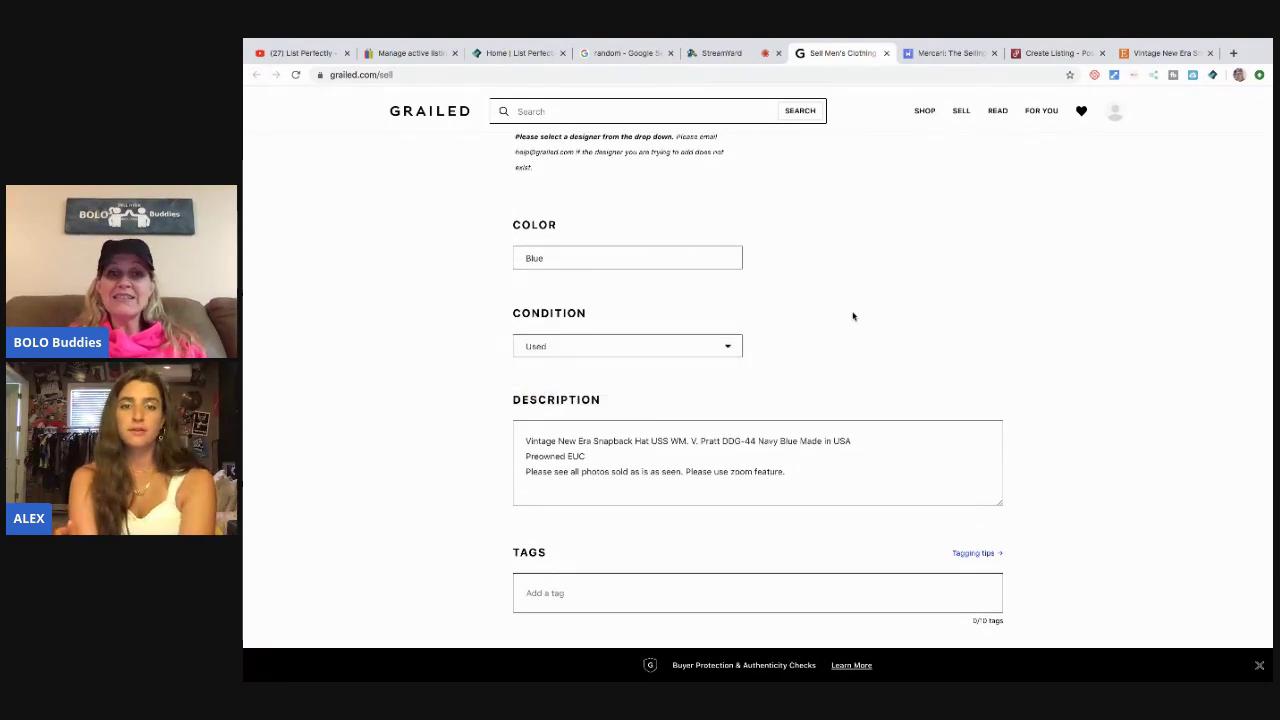
Add the tags hat, Era, Snapback, Navy and USA to the Grailed listing
{"action": "scroll", "coordinate": [853, 316], "scroll_direction": "down", "scroll_amount": 2}
{"action": "scroll", "coordinate": [853, 316], "scroll_direction": "down", "scroll_amount": 3}
{"action": "left_click", "coordinate": [749, 342]}
{"action": "type", "text": "N"}
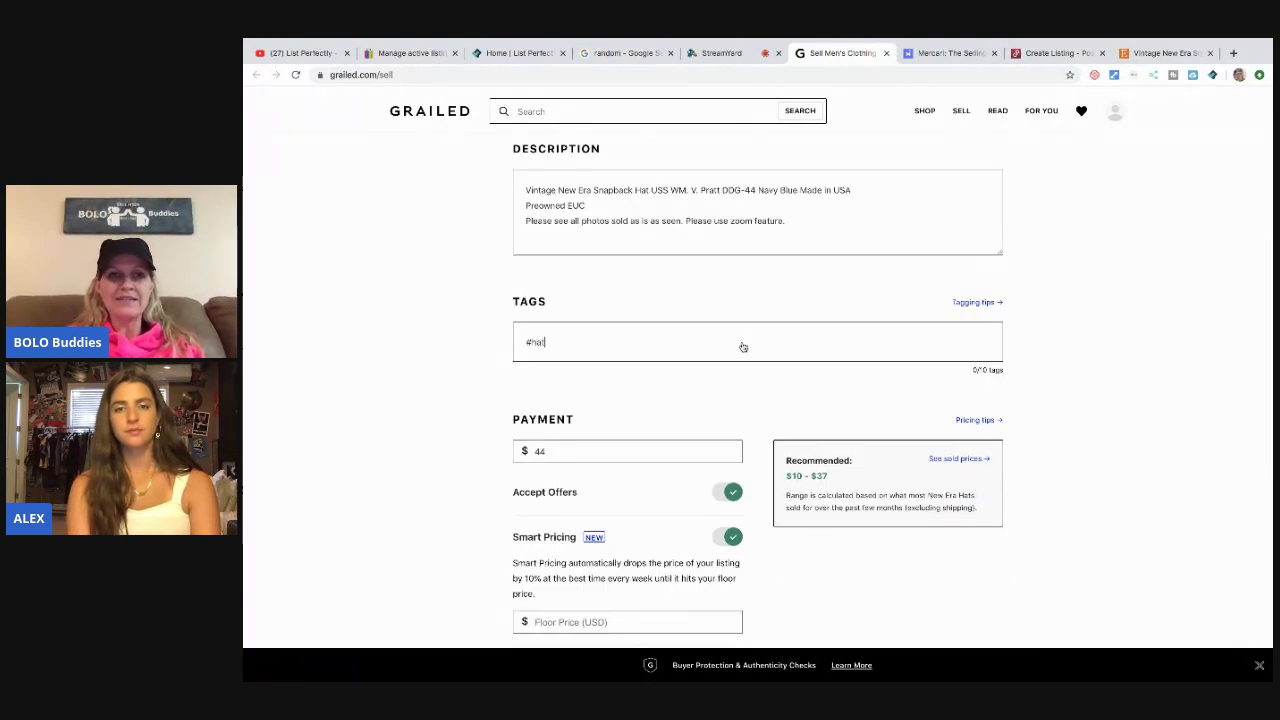
{"action": "key", "text": "Return"}
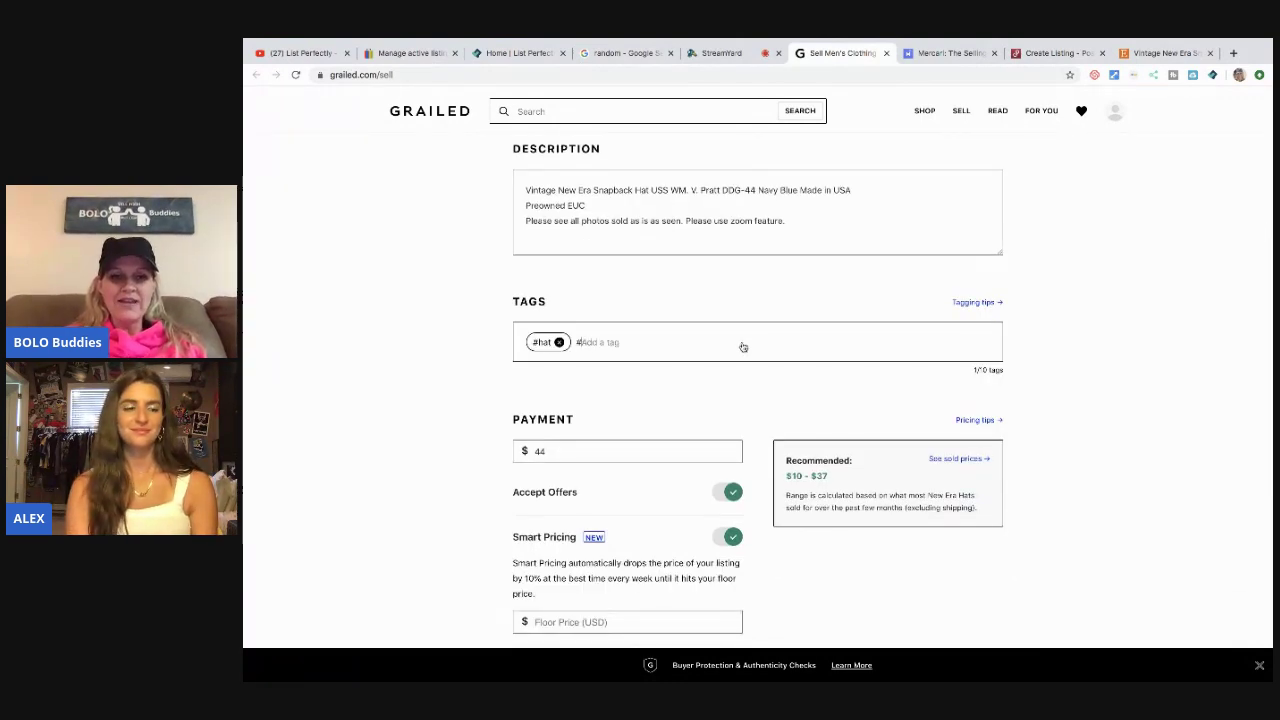
{"action": "type", "text": "ER"}
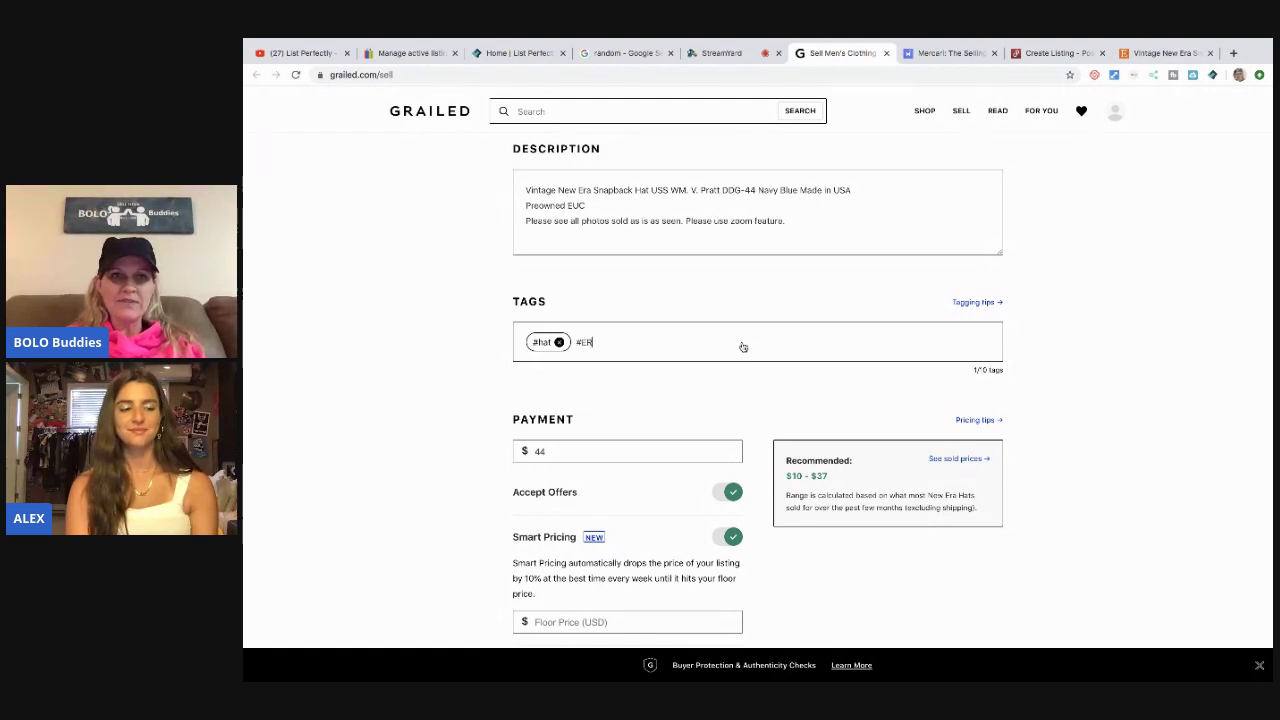
{"action": "type", "text": "a"}
{"action": "key", "text": "Return"}
{"action": "type", "text": "Sna"}
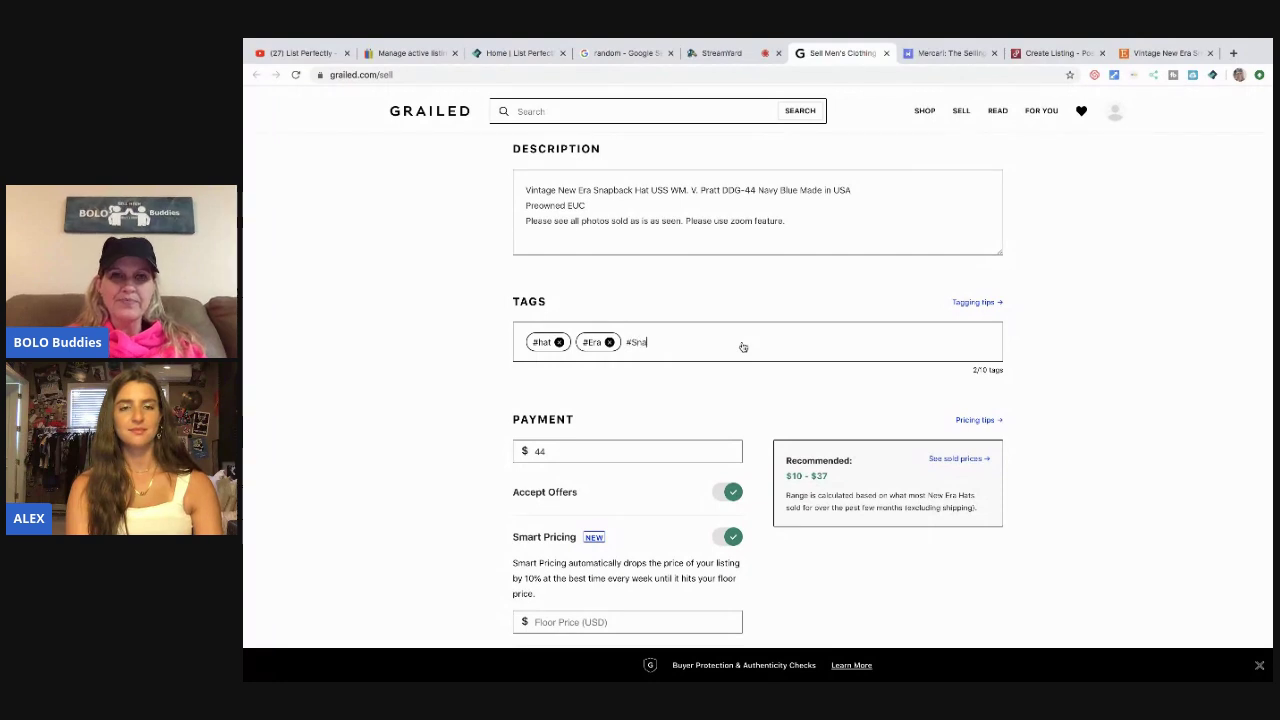
{"action": "key", "text": "Return"}
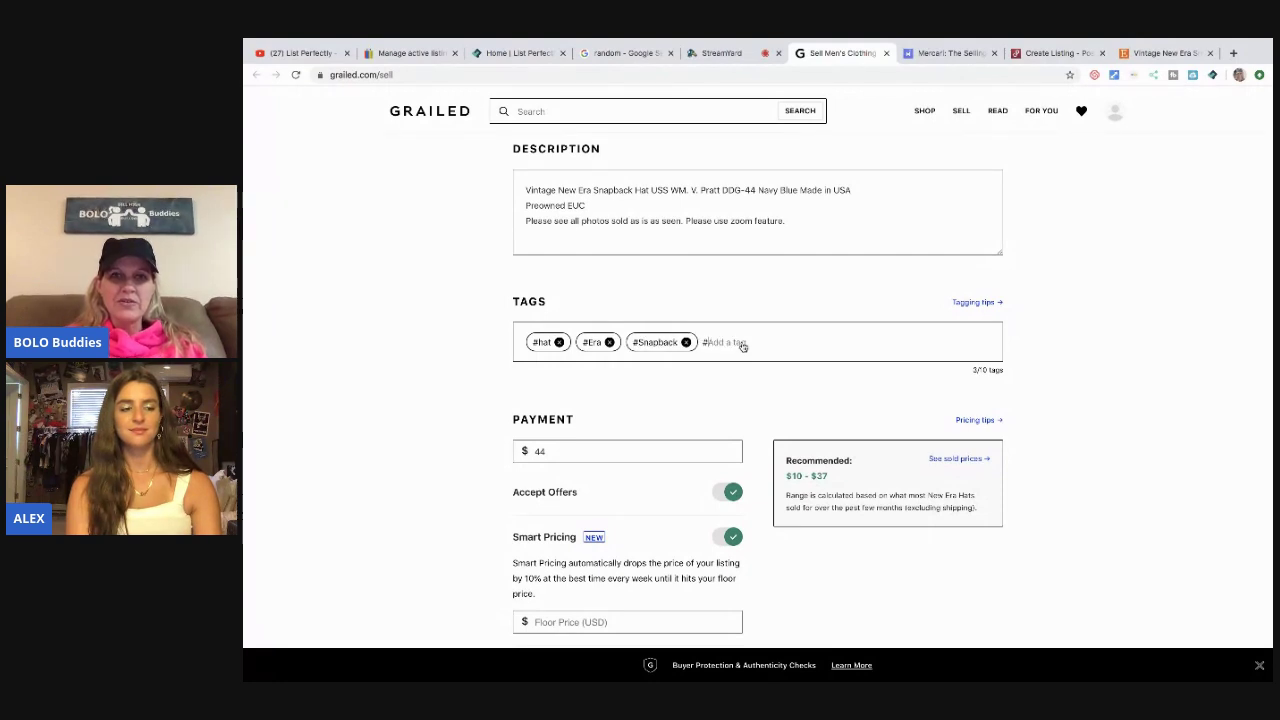
{"action": "type", "text": "Navy"}
{"action": "key", "text": "Return"}
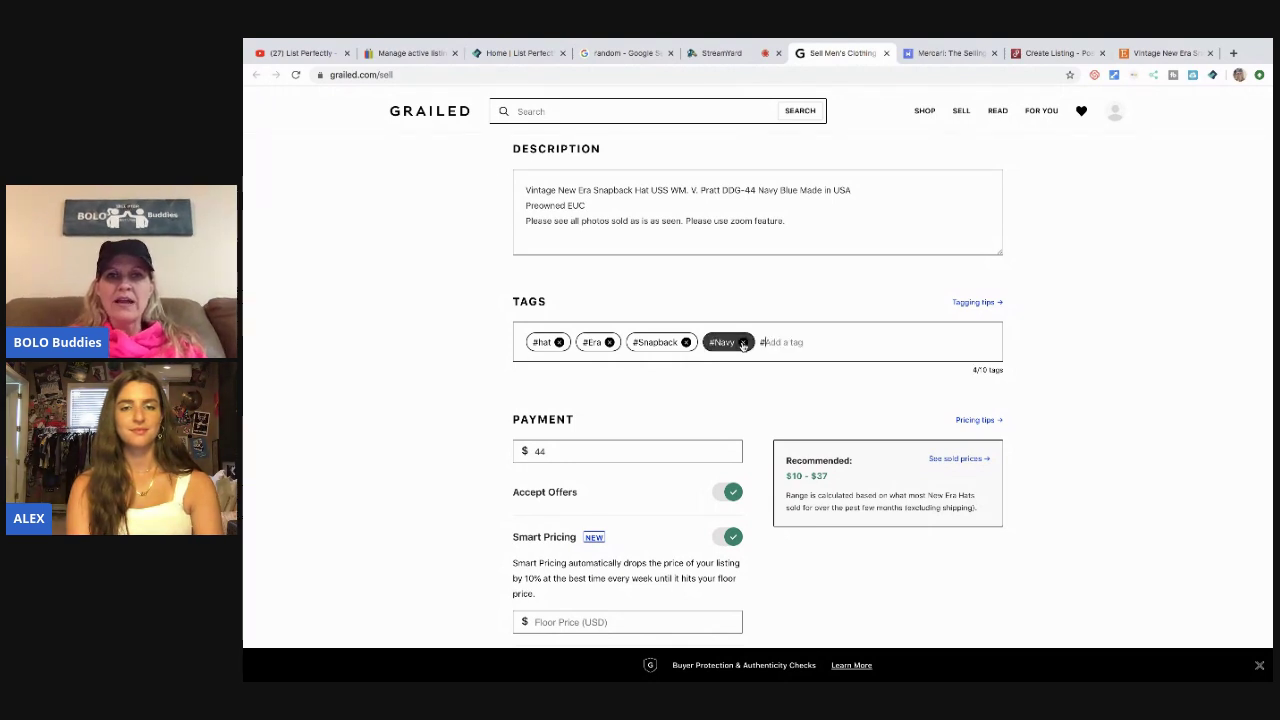
{"action": "type", "text": "USA"}
{"action": "key", "text": "Return"}
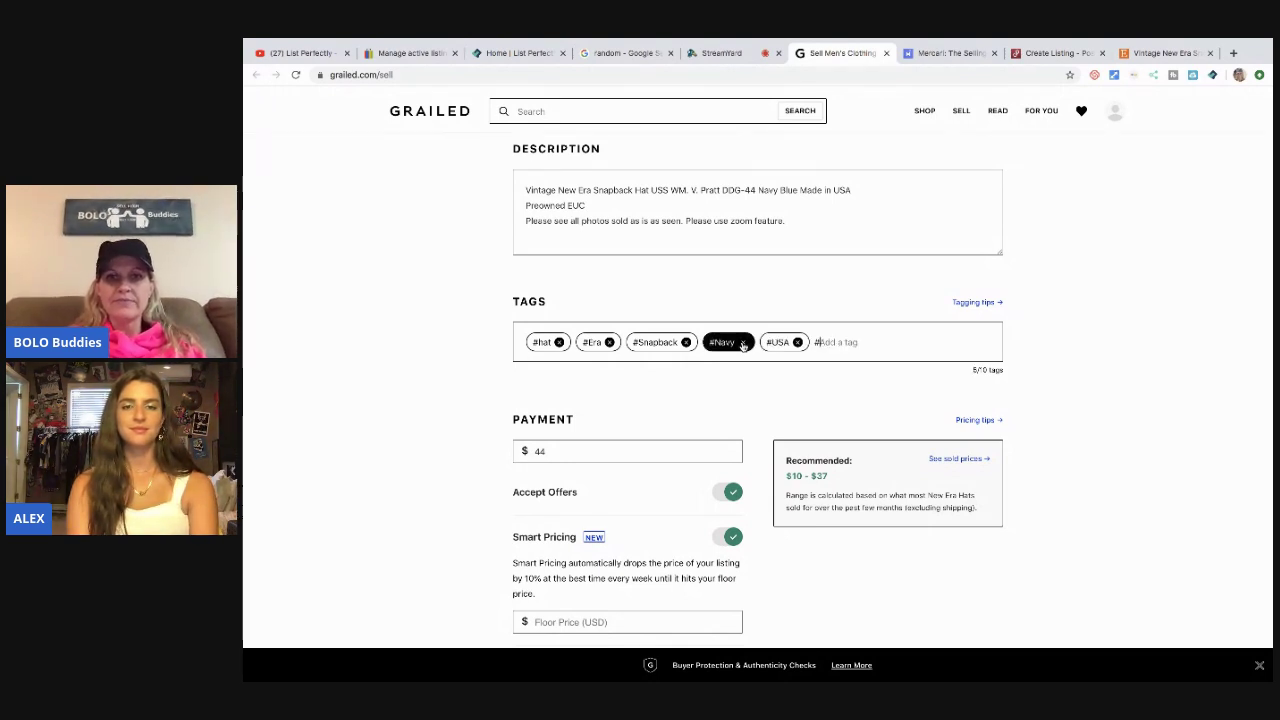
Turn off Smart Pricing in the payment section of the Grailed listing
{"action": "scroll", "coordinate": [652, 458], "scroll_direction": "down", "scroll_amount": 2}
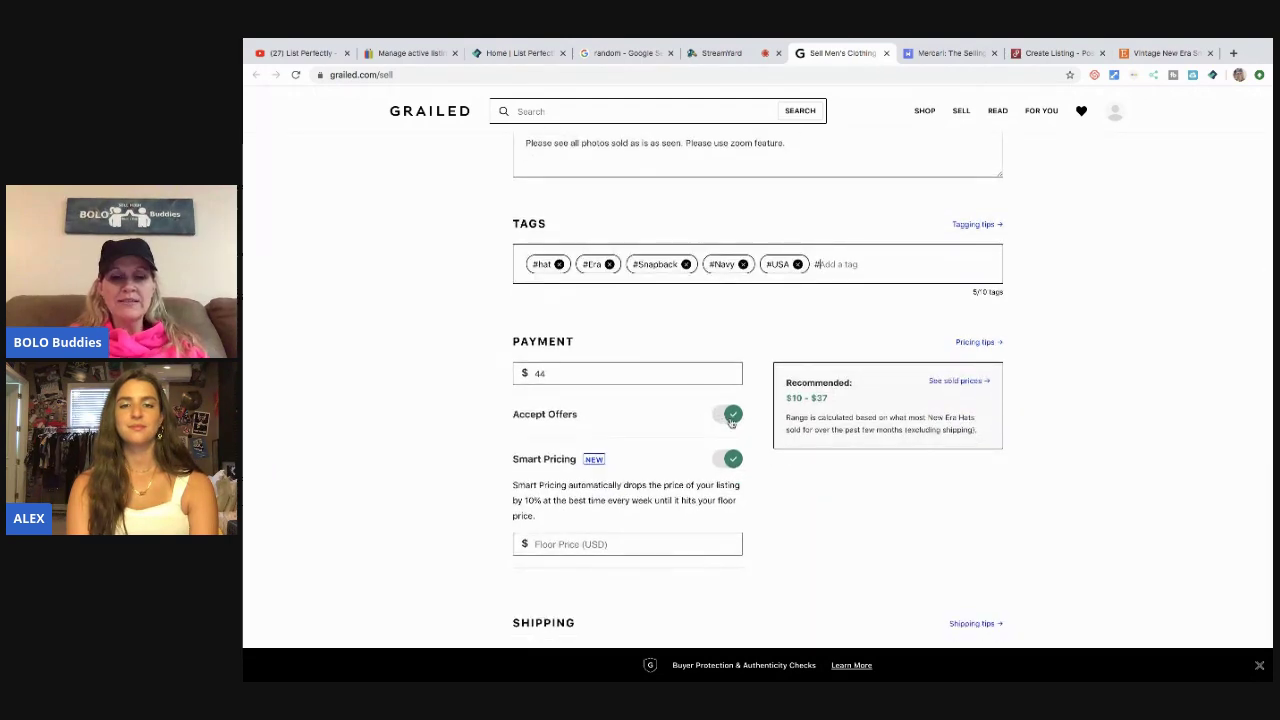
{"action": "scroll", "coordinate": [732, 422], "scroll_direction": "down", "scroll_amount": 3}
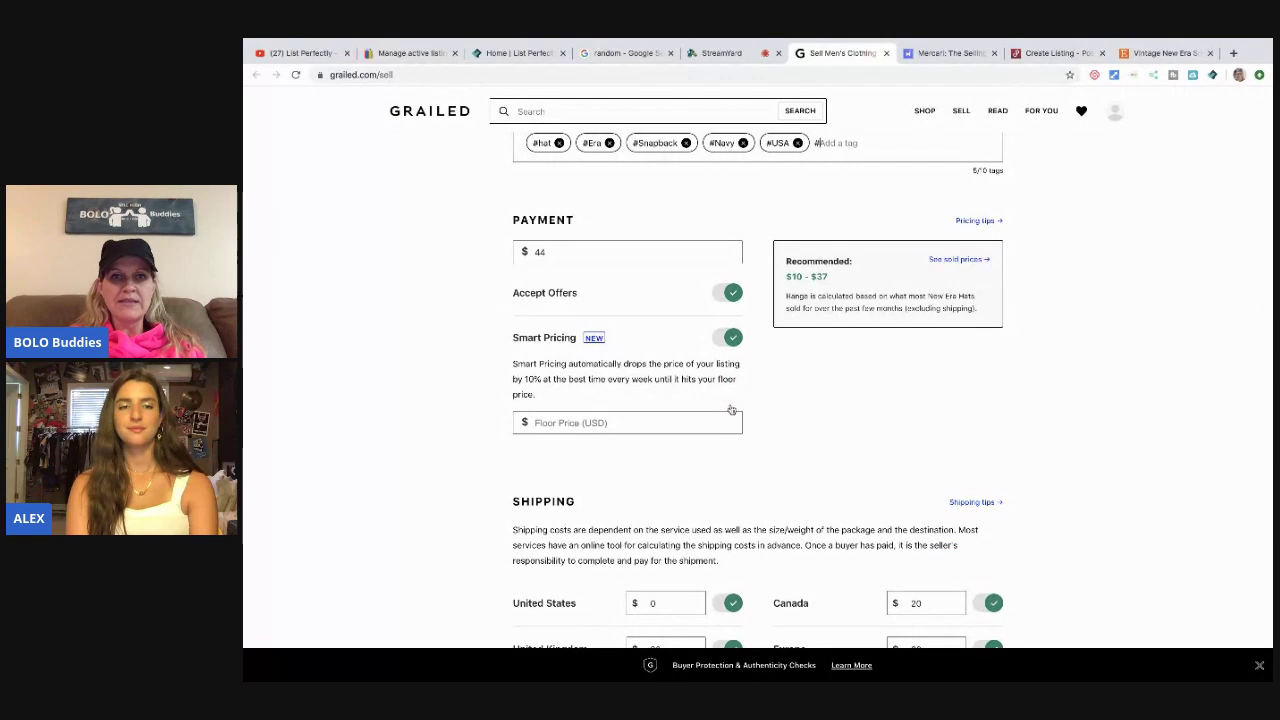
{"action": "left_click", "coordinate": [727, 340]}
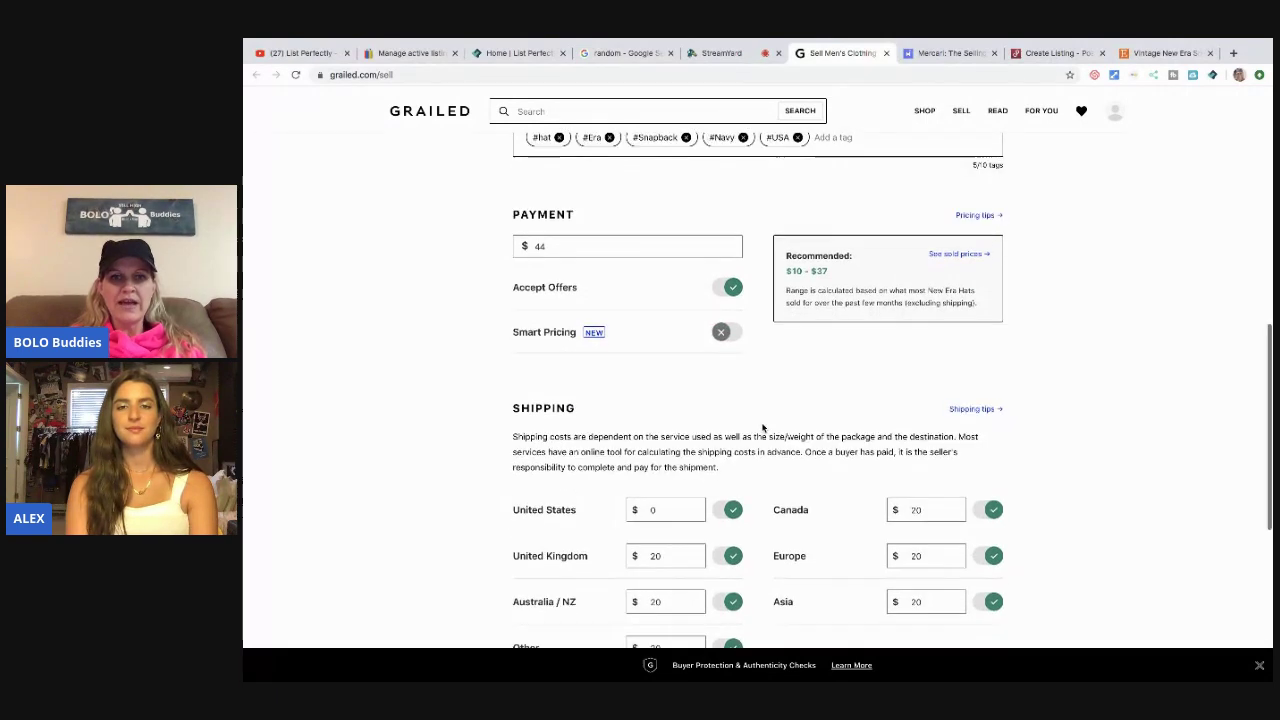
Shorten the Grailed listing's title to "Vintage New Era Snapback Hat Made in USA" and publish the listing
{"action": "scroll", "coordinate": [760, 428], "scroll_direction": "down", "scroll_amount": 3}
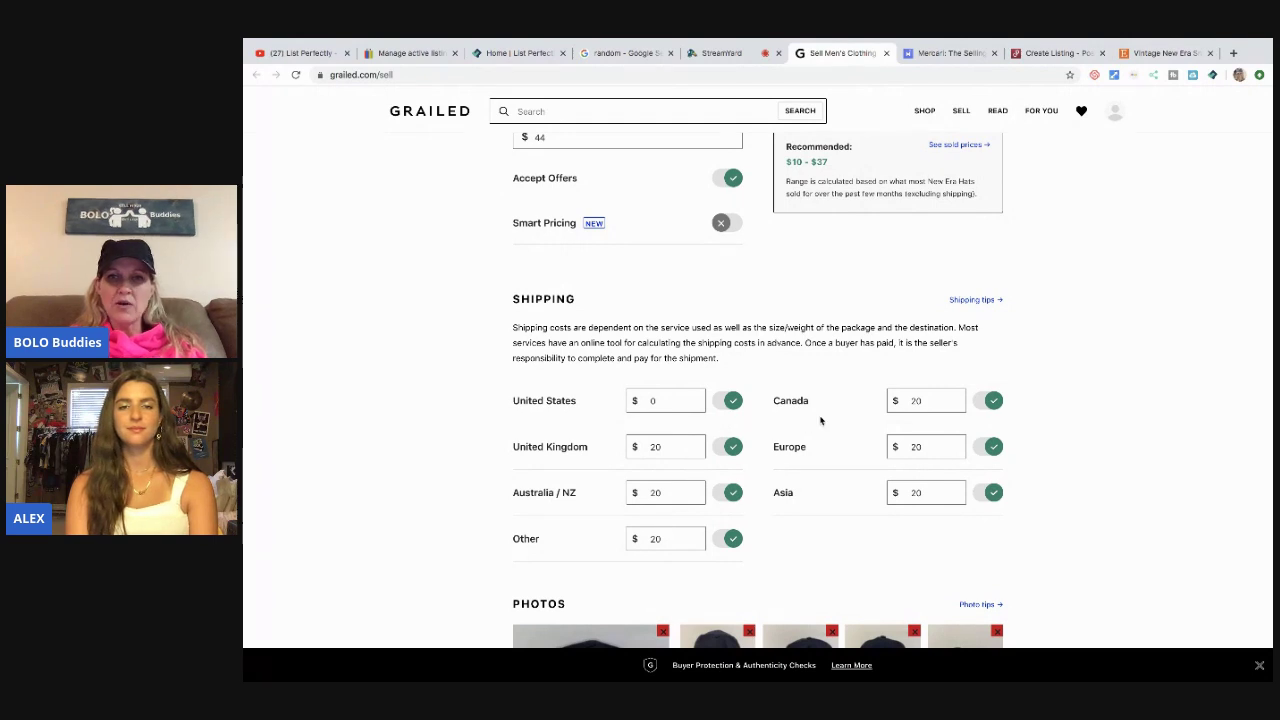
{"action": "scroll", "coordinate": [820, 420], "scroll_direction": "down", "scroll_amount": 3}
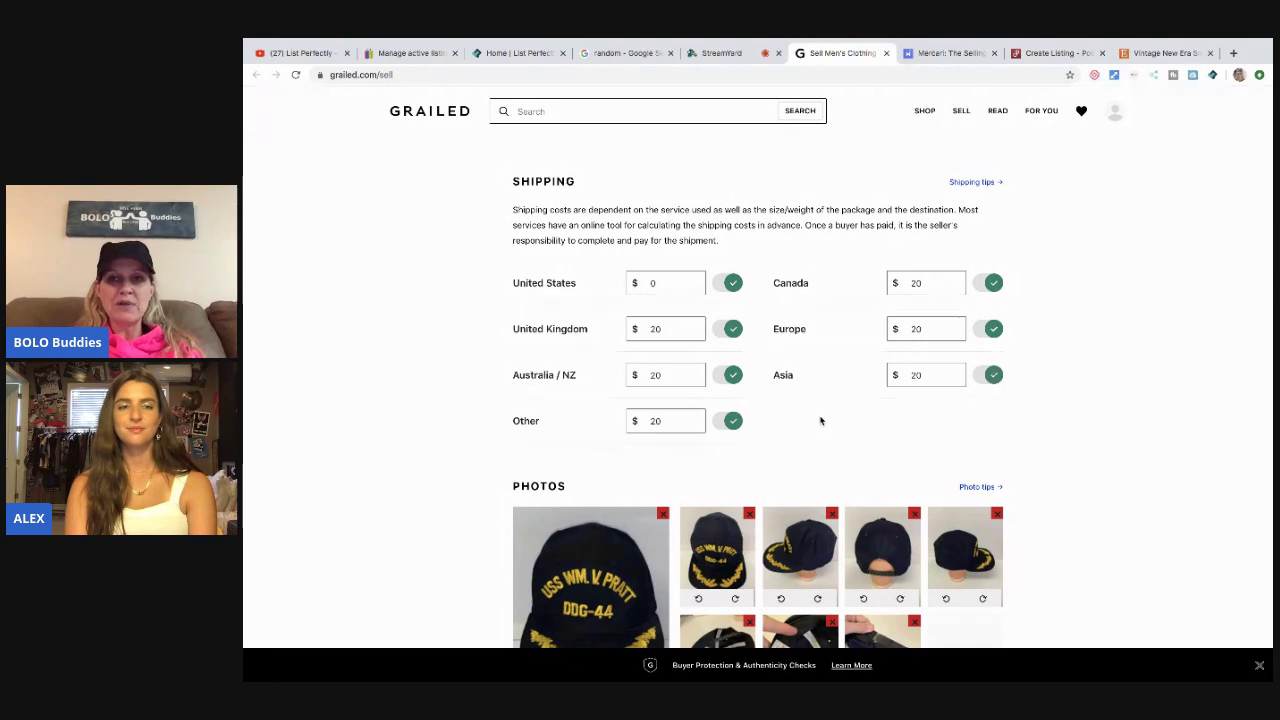
{"action": "scroll", "coordinate": [820, 420], "scroll_direction": "down", "scroll_amount": 3}
{"action": "scroll", "coordinate": [820, 420], "scroll_direction": "down", "scroll_amount": 3}
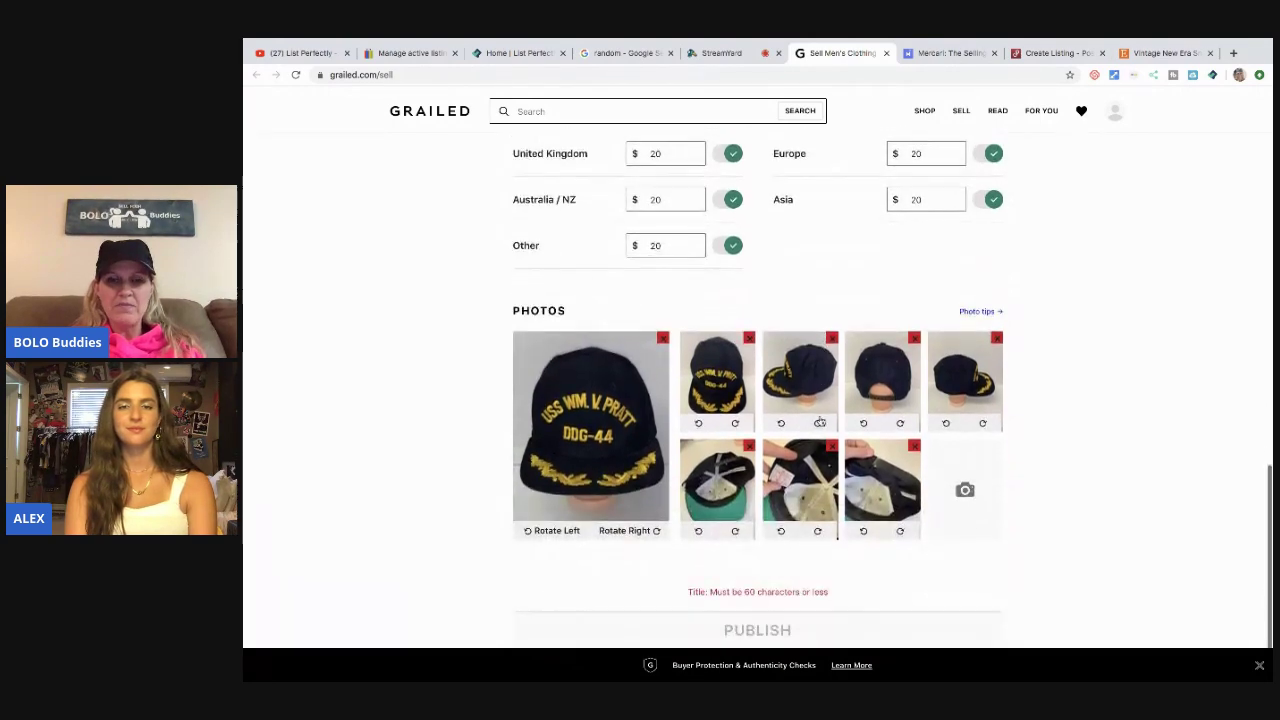
{"action": "scroll", "coordinate": [820, 420], "scroll_direction": "up", "scroll_amount": 15}
{"action": "left_click", "coordinate": [954, 273]}
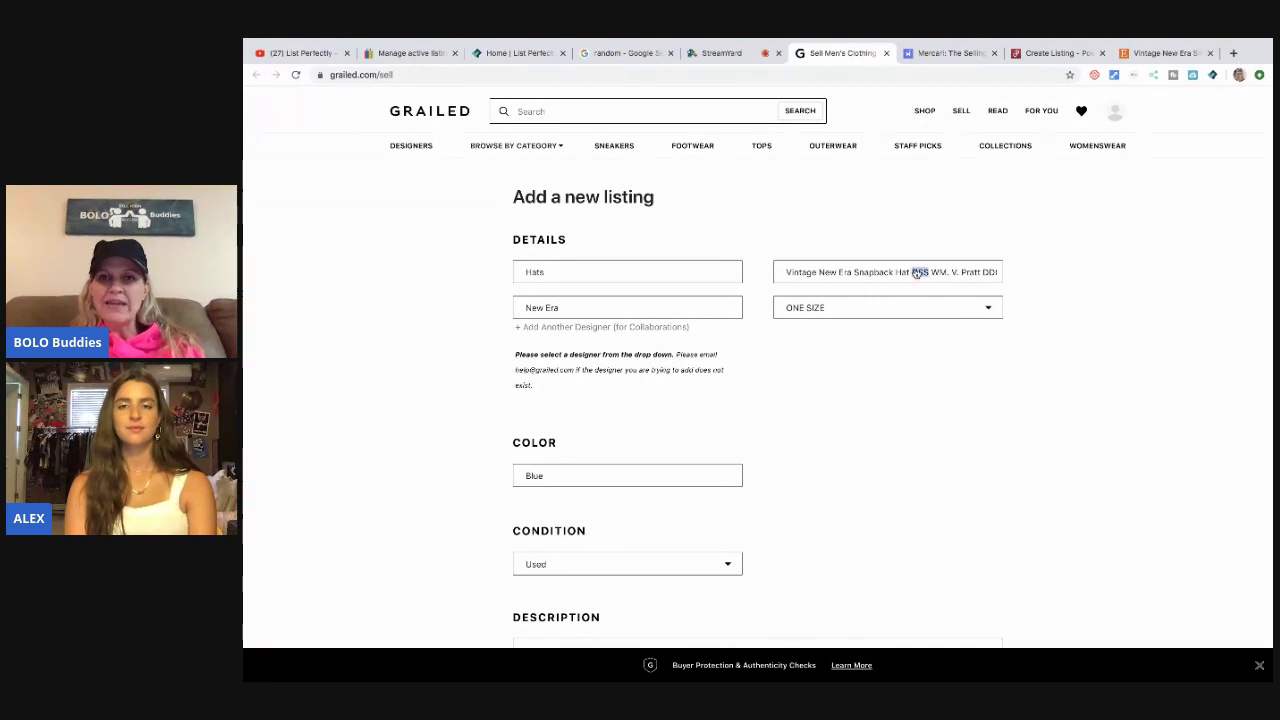
{"action": "left_click_drag", "start_coordinate": [915, 274], "coordinate": [1046, 304]}
{"action": "key", "text": "BackSpace"}
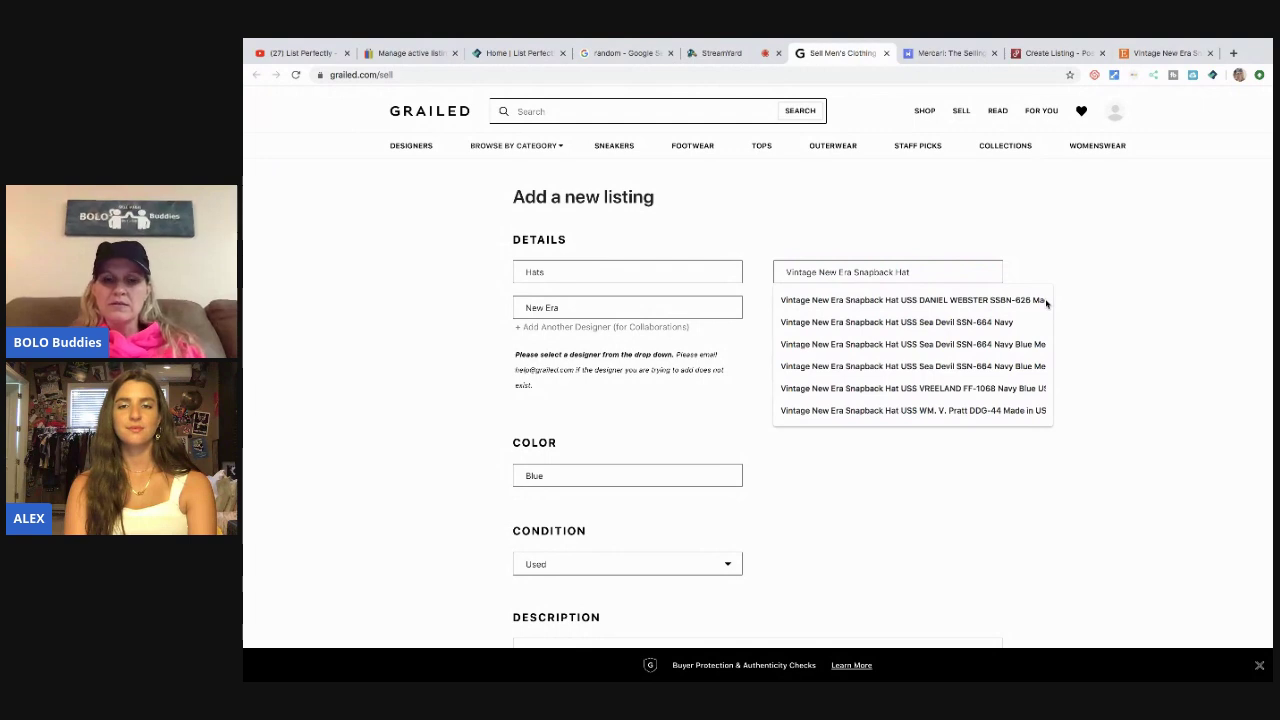
{"action": "type", "text": "Made in USA"}
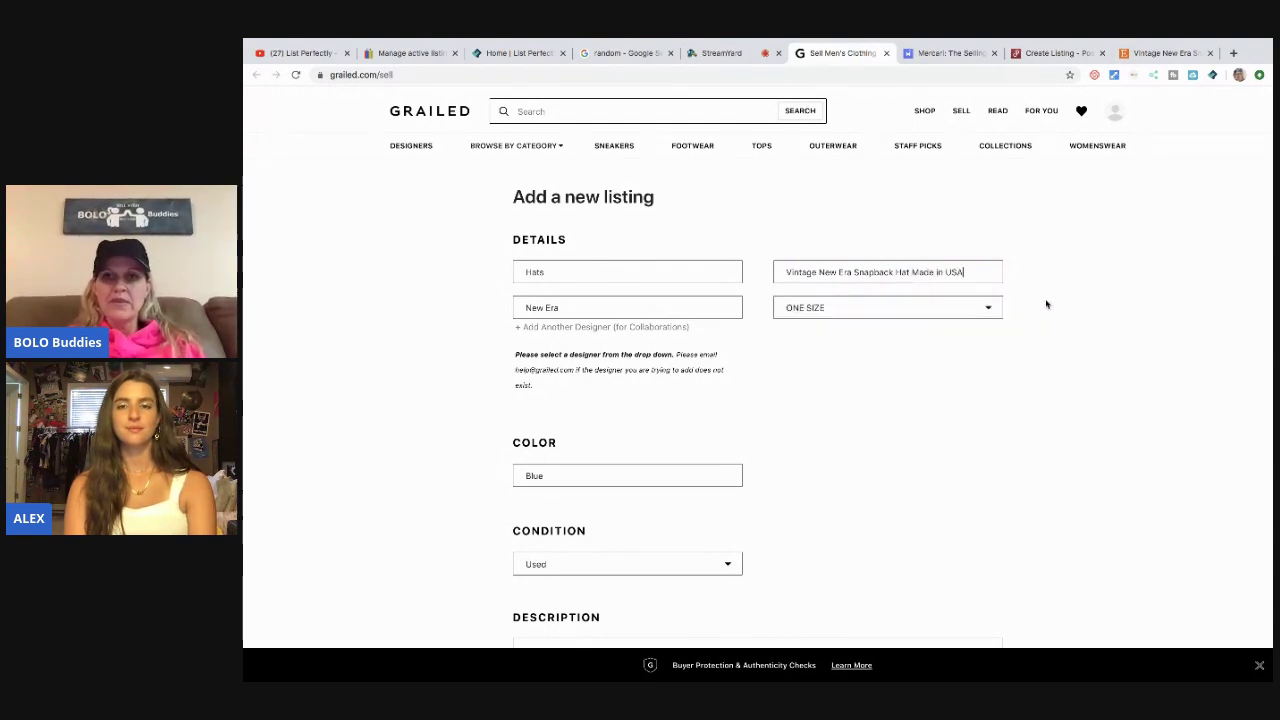
{"action": "scroll", "coordinate": [1047, 337], "scroll_direction": "down", "scroll_amount": 15}
{"action": "left_click", "coordinate": [775, 603]}
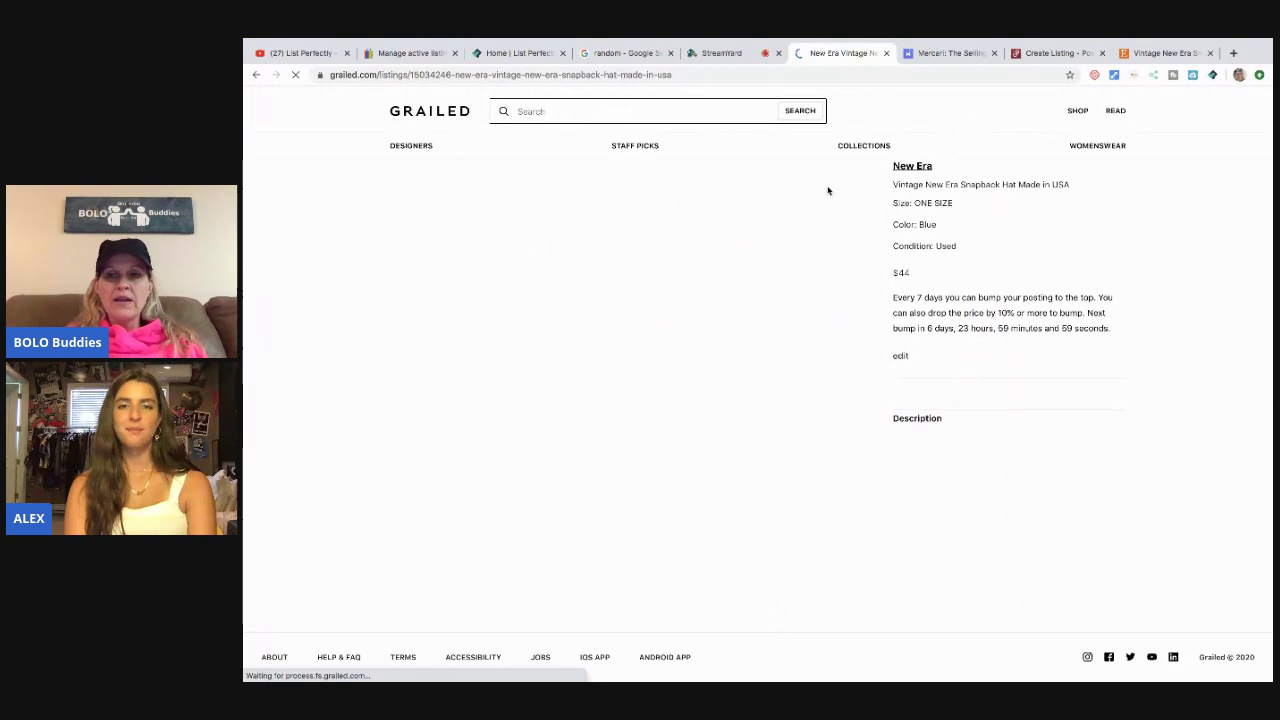
Switch to the Poshmark listing form and shorten its title to "Vintage New Era Snapback Hat"
{"action": "left_click", "coordinate": [952, 52]}
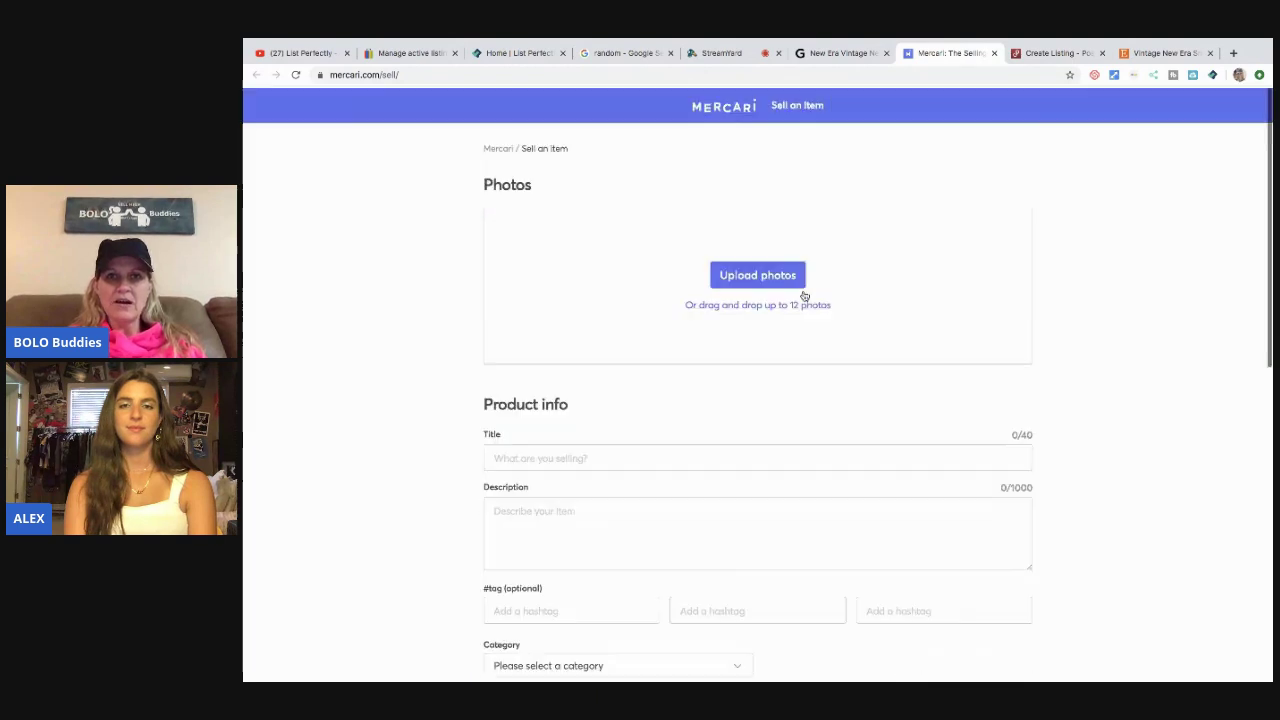
{"action": "left_click", "coordinate": [1050, 53]}
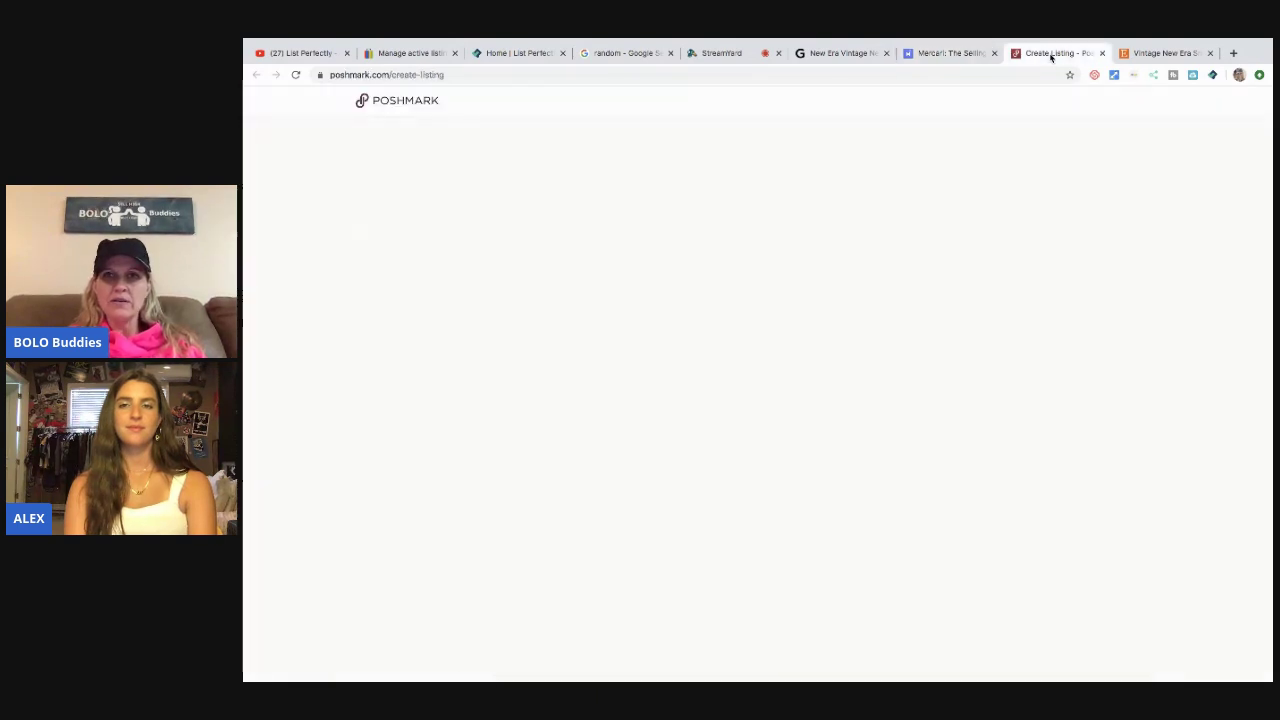
{"action": "scroll", "coordinate": [965, 317], "scroll_direction": "down", "scroll_amount": 3}
{"action": "scroll", "coordinate": [965, 317], "scroll_direction": "down", "scroll_amount": 5}
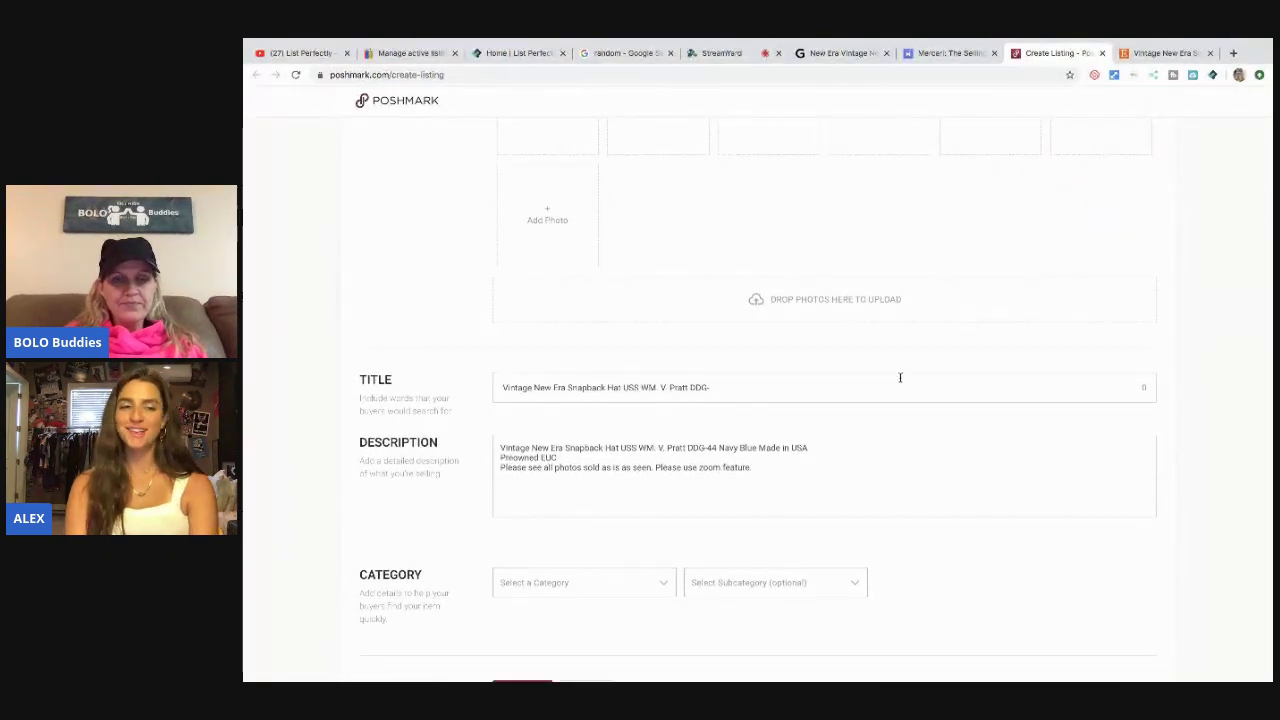
{"action": "left_click_drag", "start_coordinate": [720, 386], "coordinate": [620, 387]}
{"action": "key", "text": "BackSpace"}
Set the Poshmark listing's category to Men Accessories with the subcategory Hats
{"action": "scroll", "coordinate": [777, 437], "scroll_direction": "down", "scroll_amount": 2}
{"action": "left_click", "coordinate": [660, 462]}
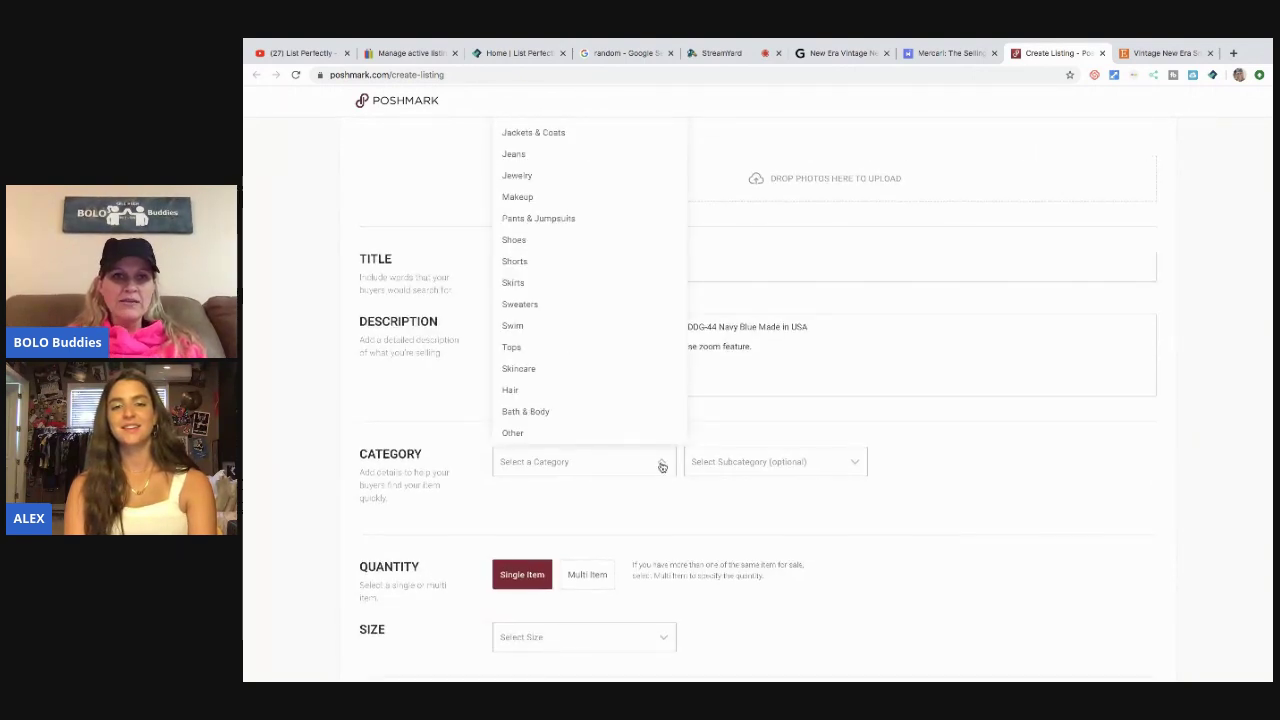
{"action": "scroll", "coordinate": [660, 460], "scroll_direction": "up", "scroll_amount": 2}
{"action": "left_click", "coordinate": [569, 160]}
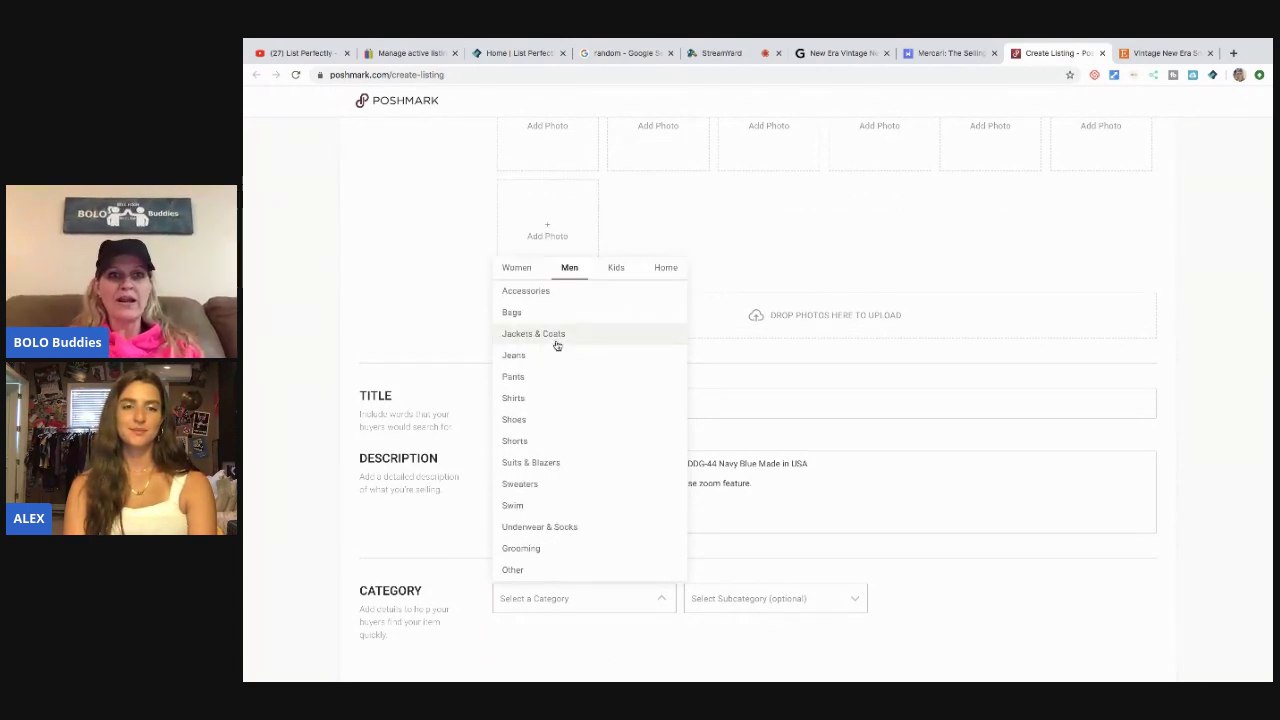
{"action": "left_click", "coordinate": [561, 294]}
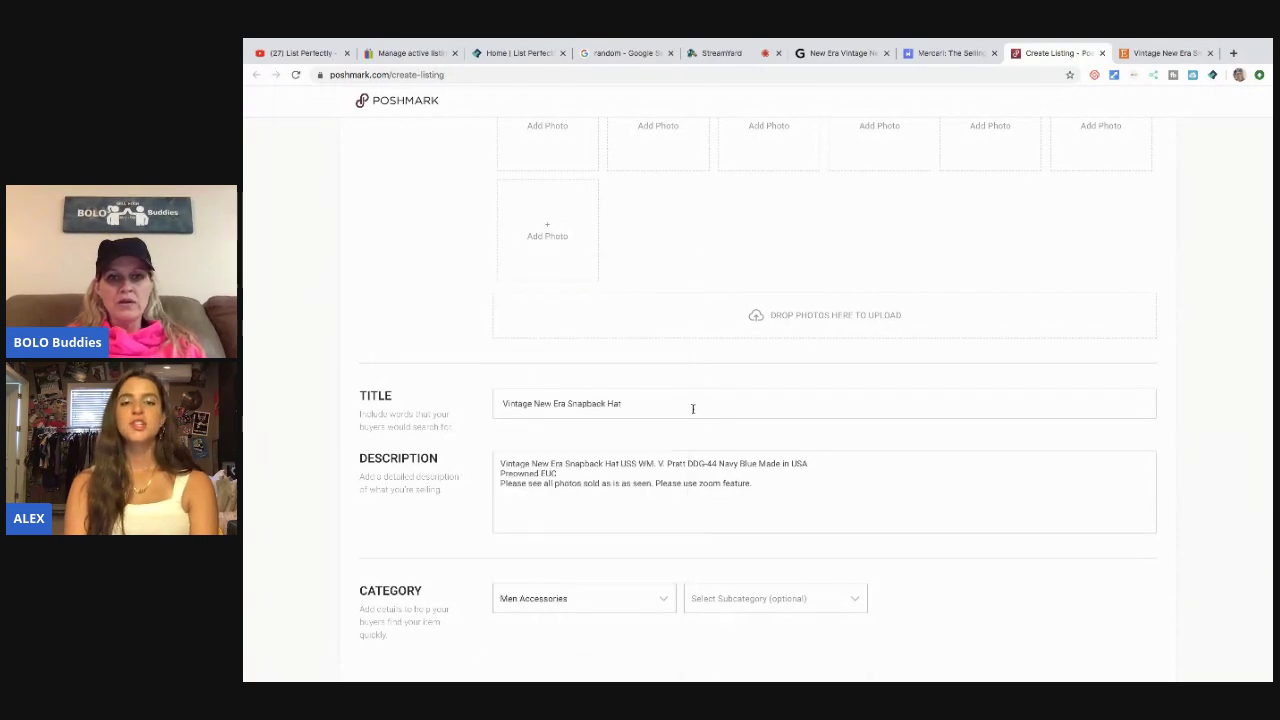
{"action": "scroll", "coordinate": [700, 480], "scroll_direction": "down", "scroll_amount": 1}
{"action": "left_click", "coordinate": [734, 498]}
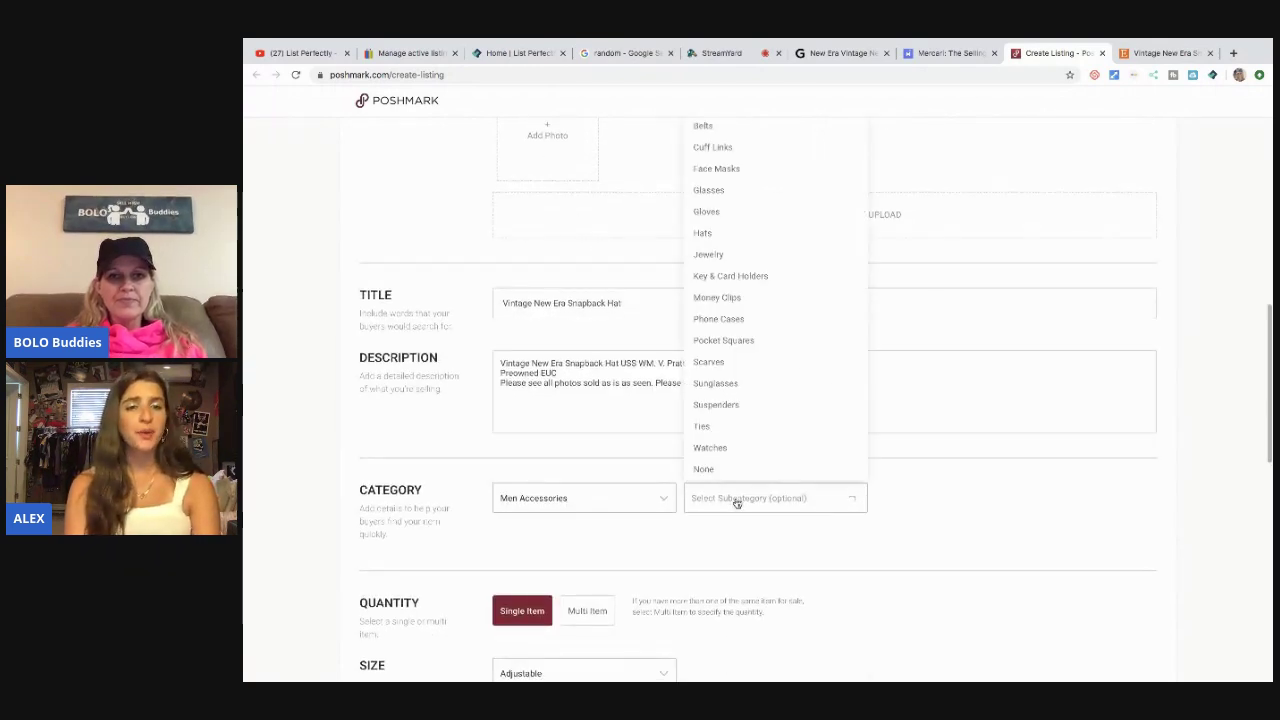
{"action": "left_click", "coordinate": [734, 234]}
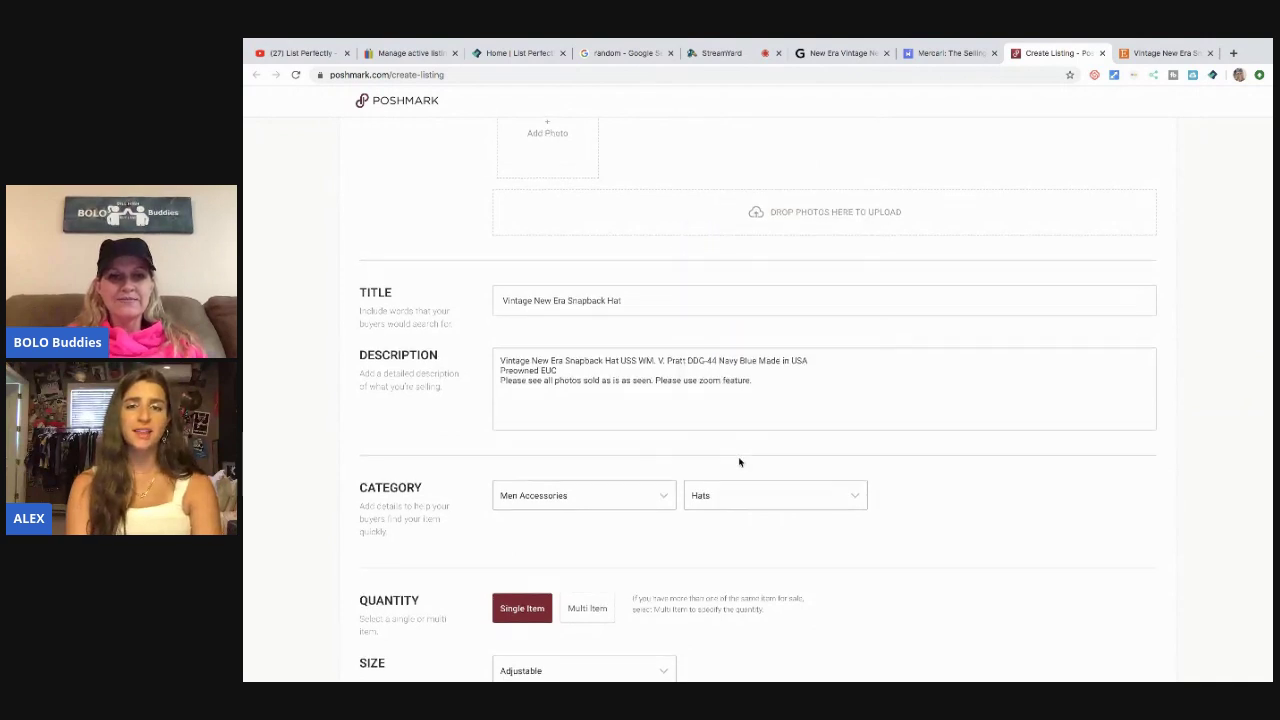
Mark the Poshmark item as not having tags attached and set its original price to 0
{"action": "scroll", "coordinate": [700, 440], "scroll_direction": "down", "scroll_amount": 3}
{"action": "left_click", "coordinate": [635, 396]}
{"action": "left_click", "coordinate": [791, 351]}
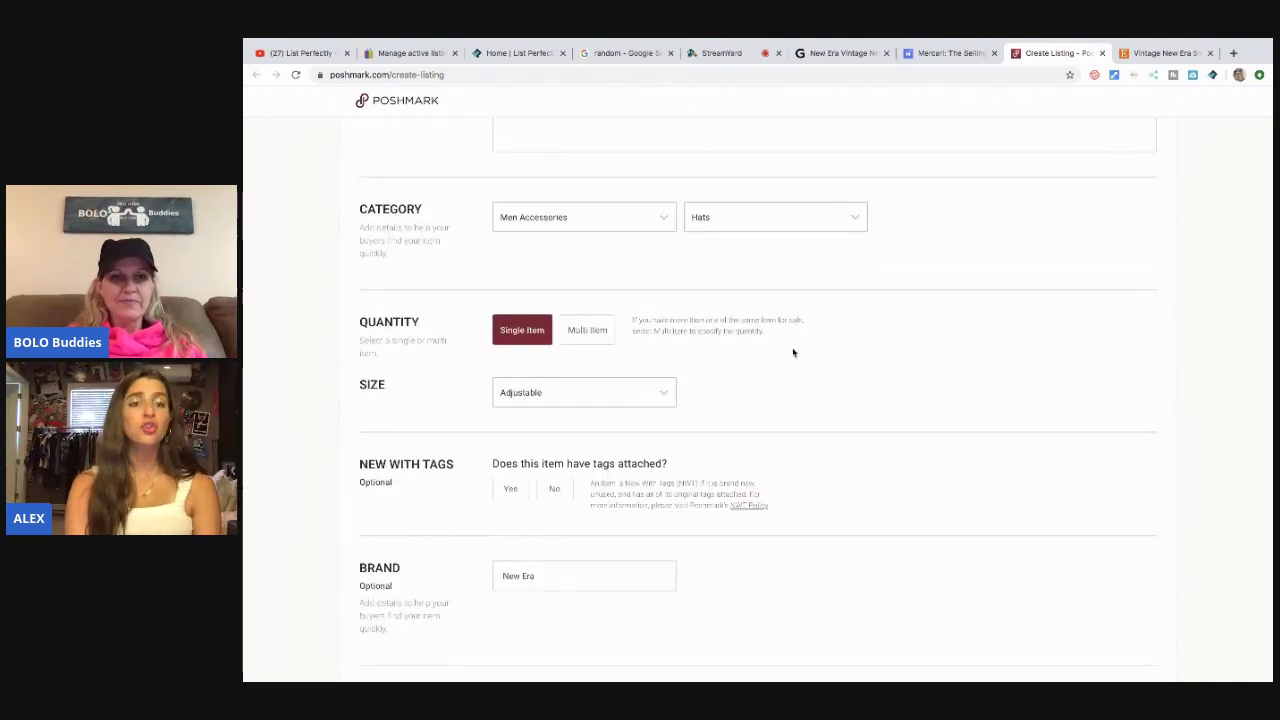
{"action": "scroll", "coordinate": [791, 351], "scroll_direction": "down", "scroll_amount": 2}
{"action": "left_click", "coordinate": [554, 361]}
{"action": "scroll", "coordinate": [556, 360], "scroll_direction": "down", "scroll_amount": 3}
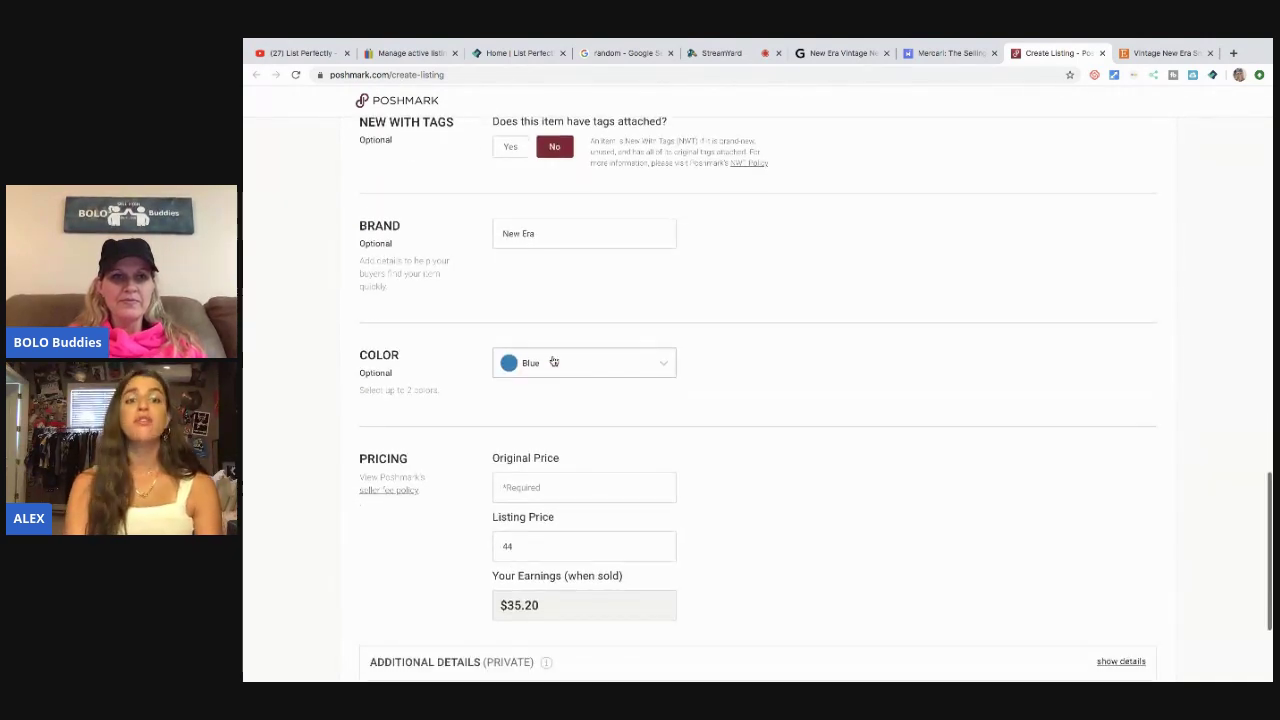
{"action": "left_click", "coordinate": [538, 459]}
{"action": "type", "text": "0"}
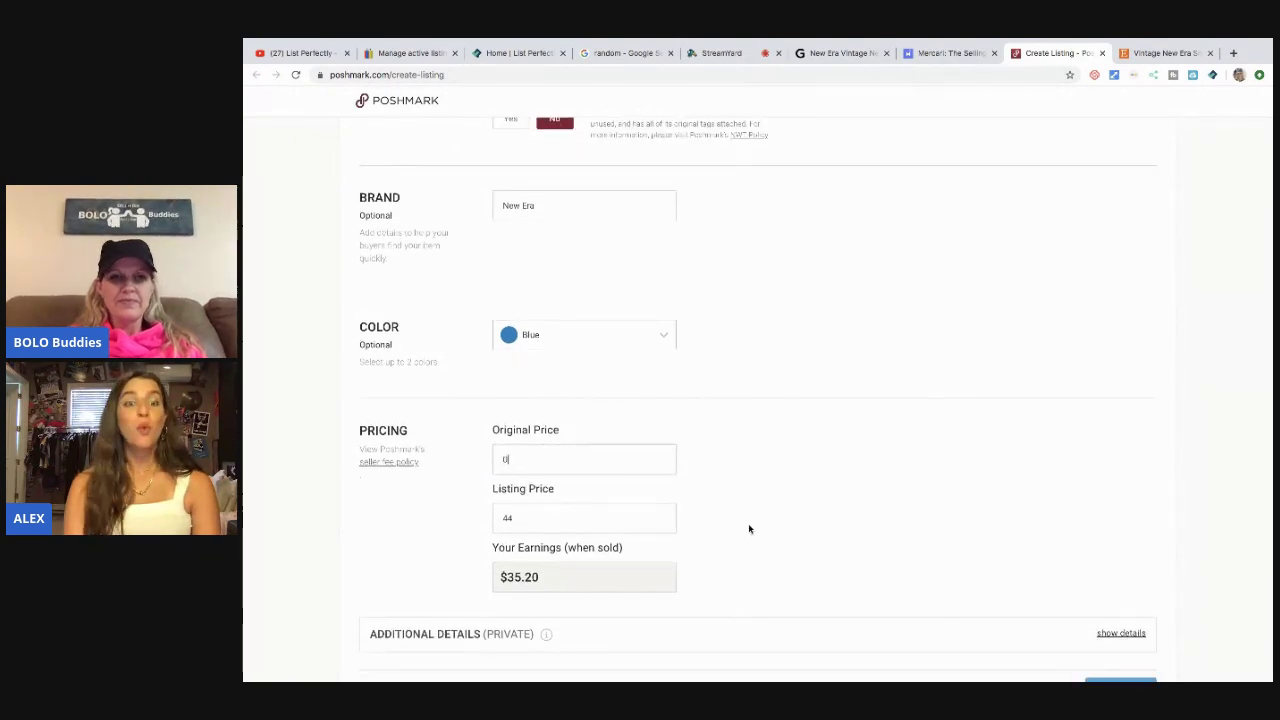
Continue to sharing, turn off Facebook and Twitter, turn on Together We Posh Party, and list the item on Poshmark
{"action": "scroll", "coordinate": [765, 526], "scroll_direction": "down", "scroll_amount": 2}
{"action": "left_click", "coordinate": [1112, 546]}
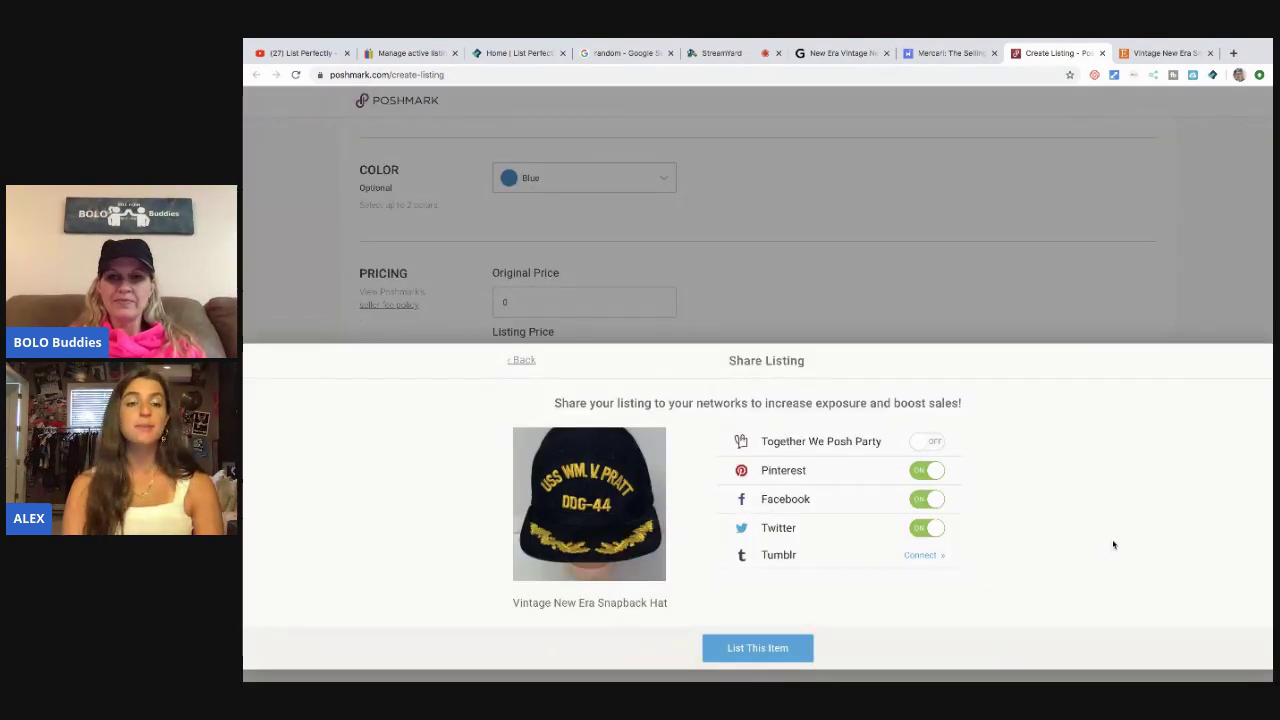
{"action": "left_click", "coordinate": [940, 504]}
{"action": "left_click", "coordinate": [931, 529]}
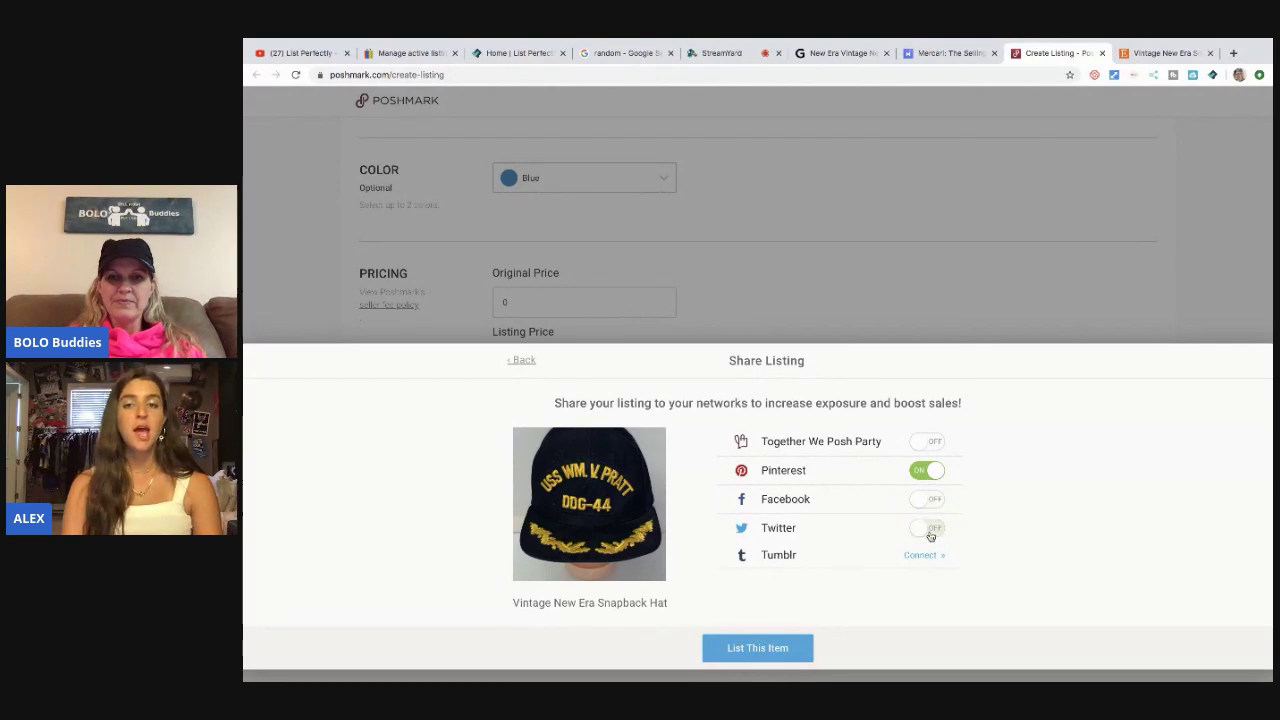
{"action": "left_click", "coordinate": [928, 444]}
{"action": "left_click", "coordinate": [773, 647]}
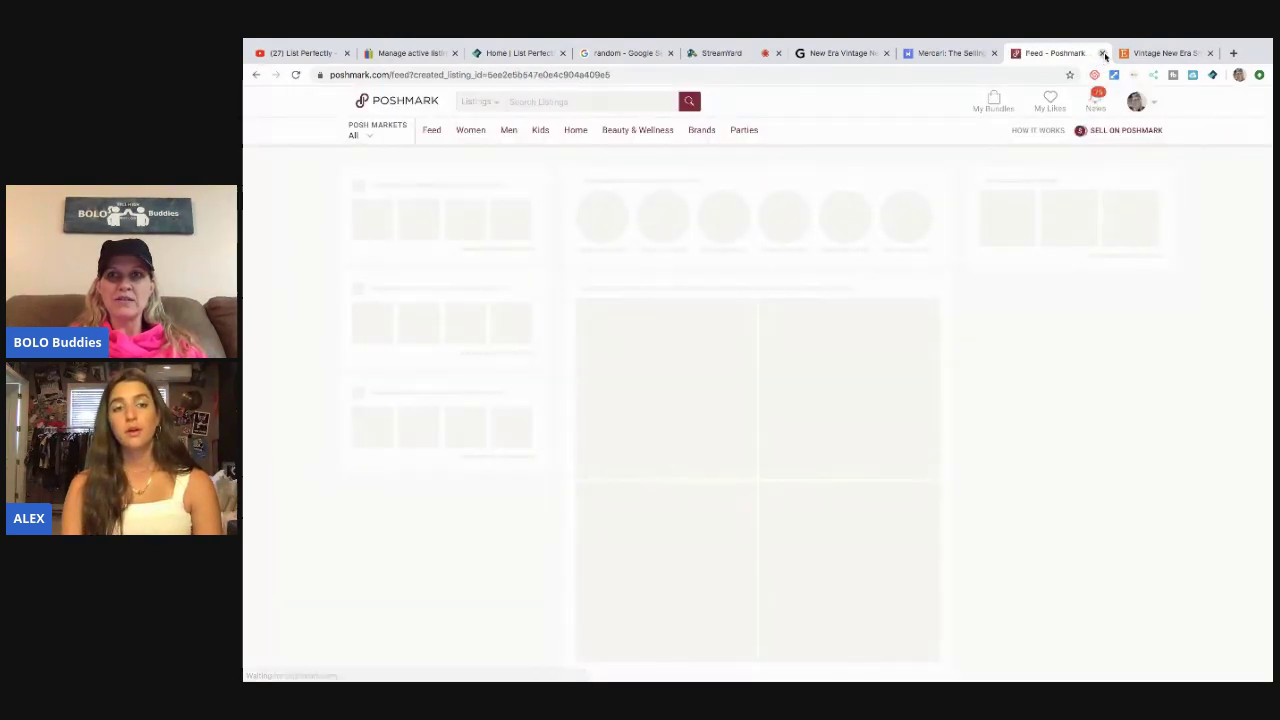
Close the Poshmark page and shorten the Etsy listing's title to "Vintage New Era Snapback Hat USS Pratt Navy Blue Made in USA"
{"action": "left_click", "coordinate": [1102, 54]}
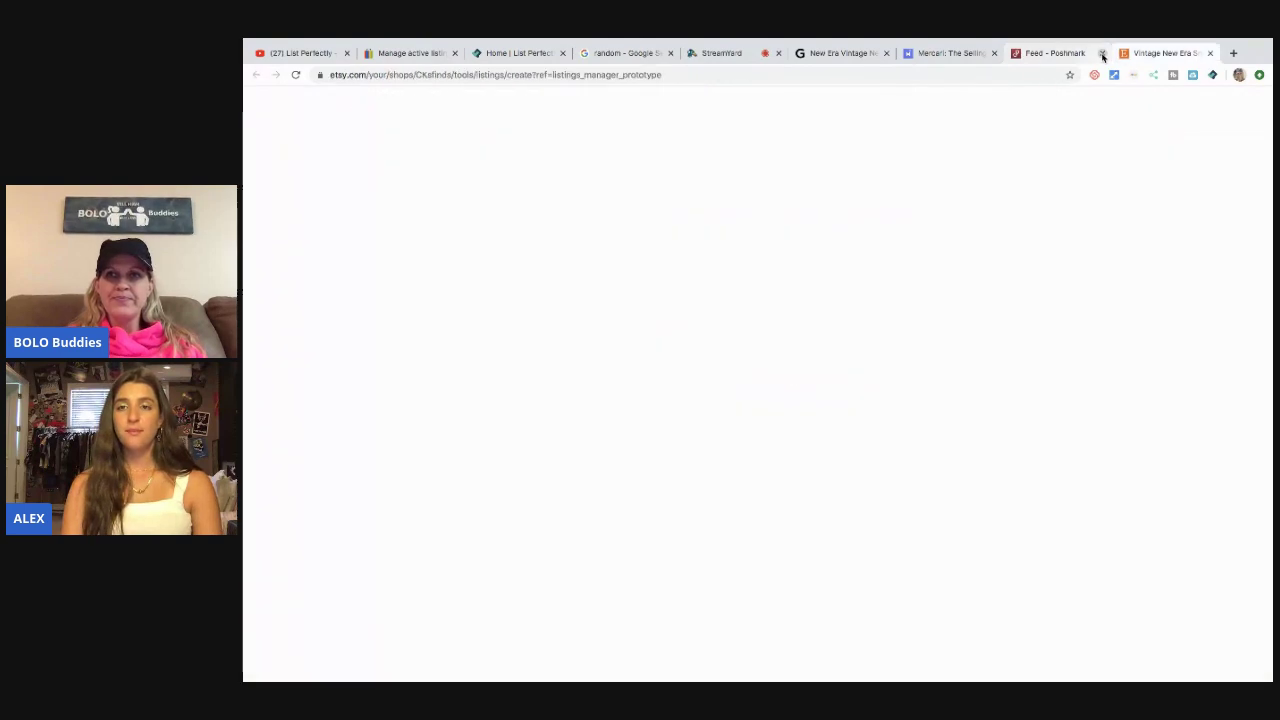
{"action": "mouse_move", "coordinate": [938, 253]}
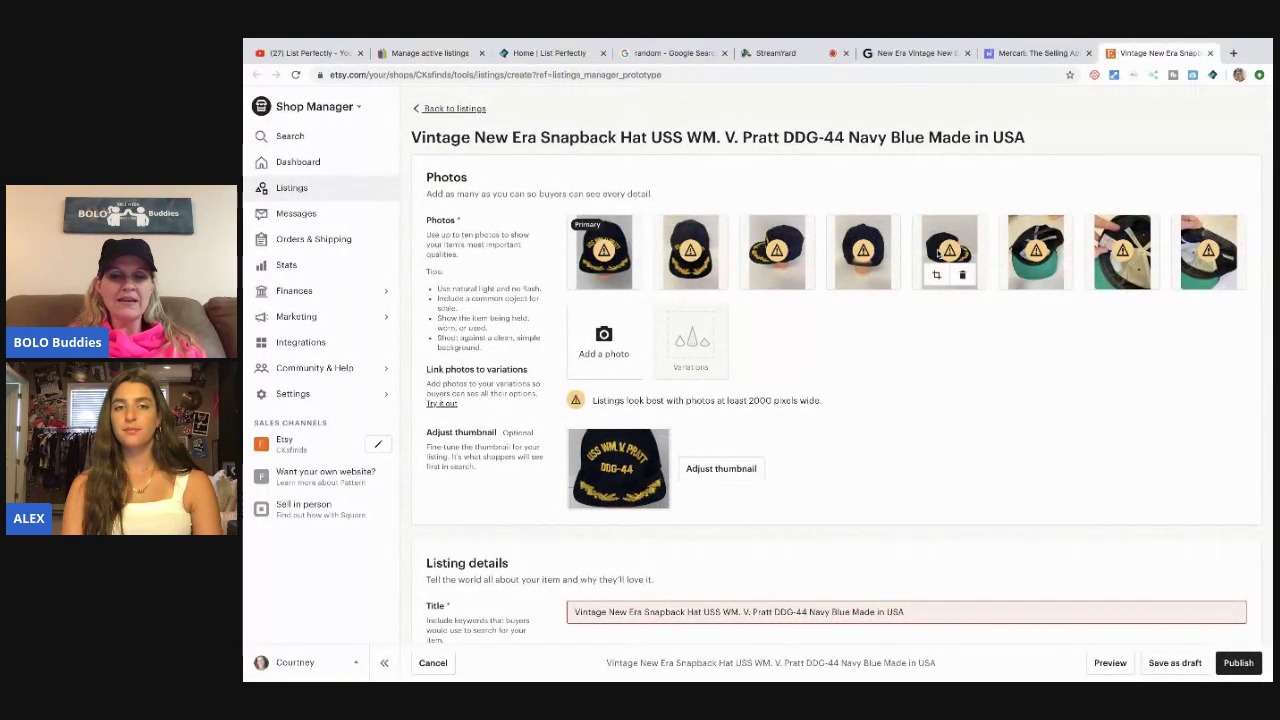
{"action": "scroll", "coordinate": [938, 253], "scroll_direction": "down", "scroll_amount": 5}
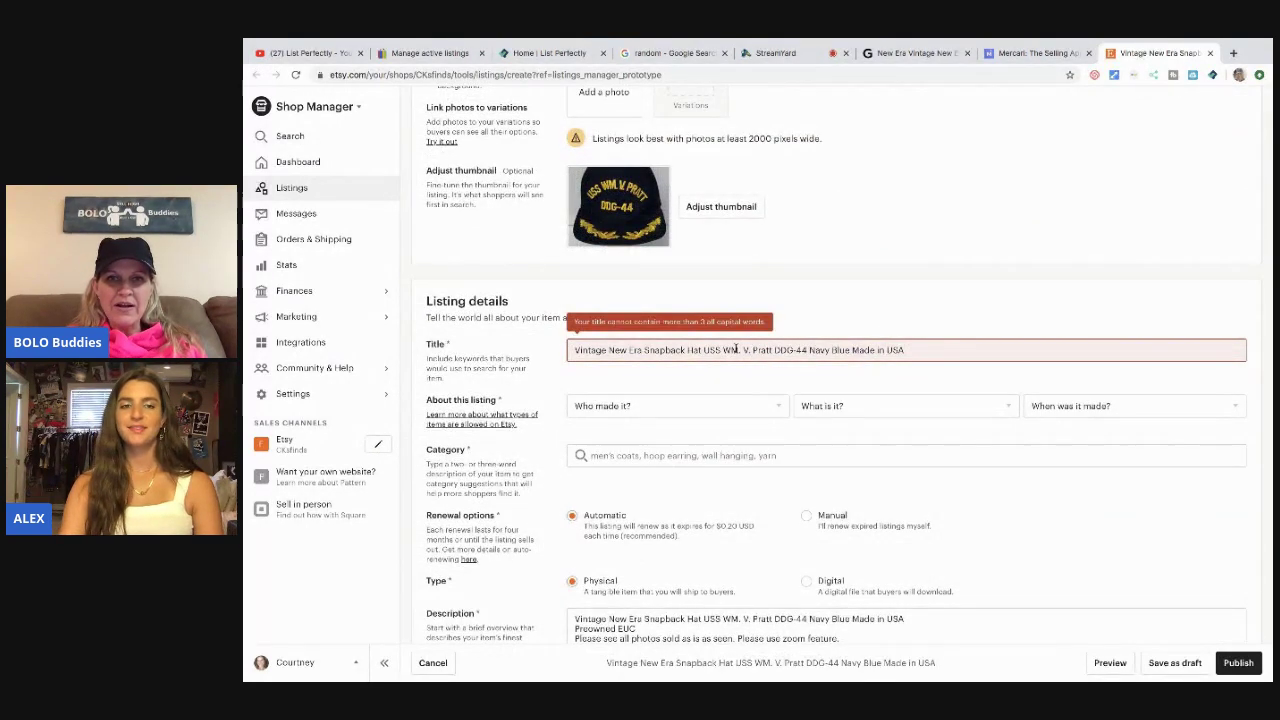
{"action": "left_click_drag", "start_coordinate": [750, 348], "coordinate": [721, 349]}
{"action": "key", "text": "BackSpace"}
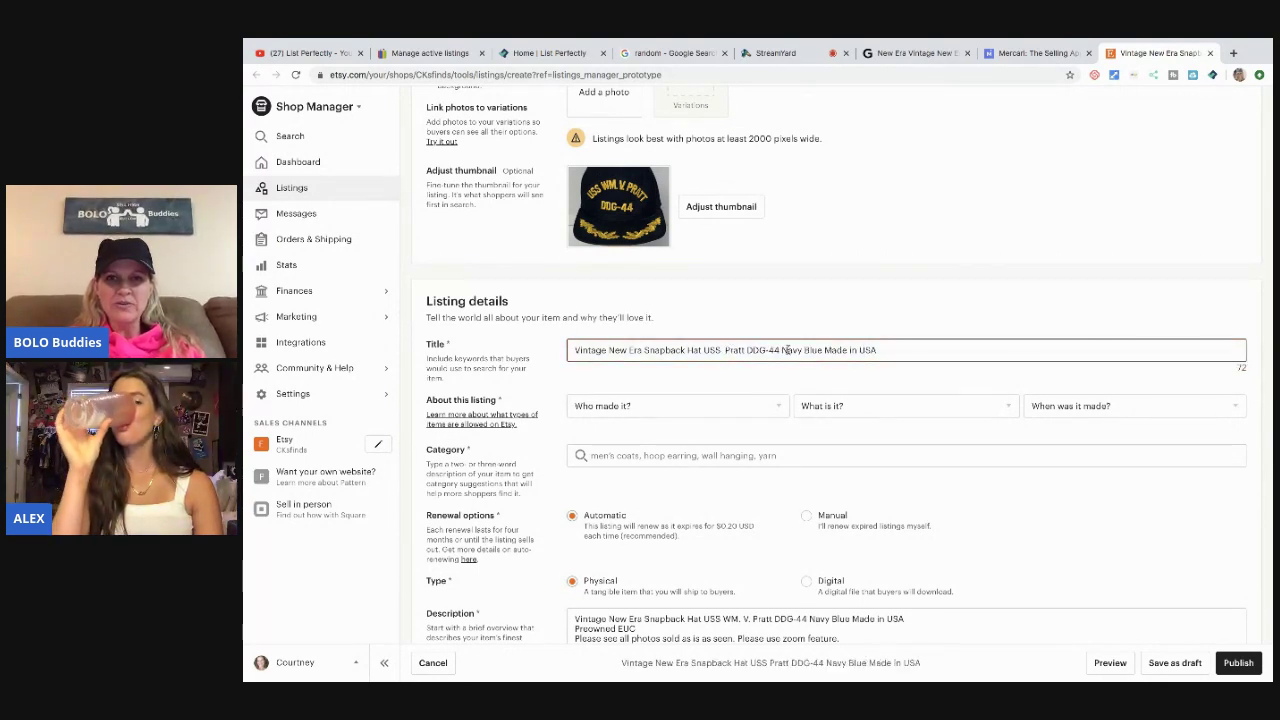
{"action": "left_click_drag", "start_coordinate": [778, 349], "coordinate": [748, 349]}
{"action": "key", "text": "BackSpace"}
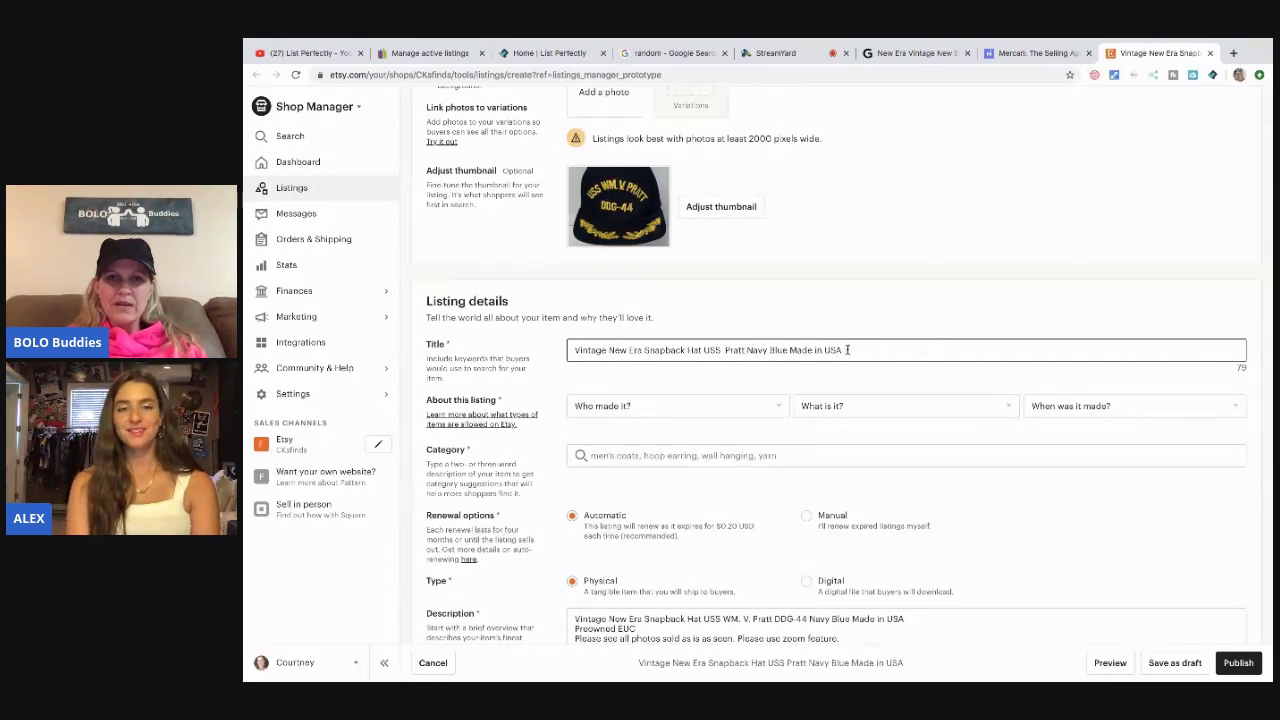
Describe the Etsy item as made by another company or person, a finished product, and made before 2001
{"action": "scroll", "coordinate": [847, 349], "scroll_direction": "down", "scroll_amount": 3}
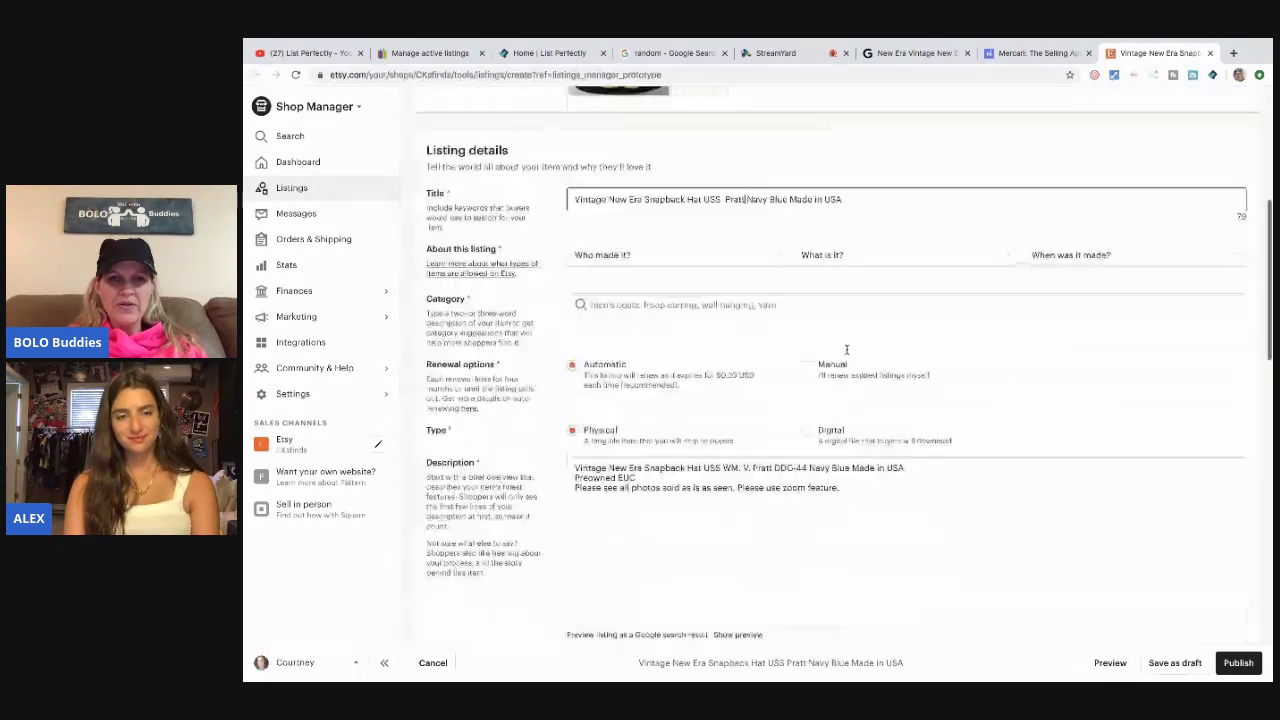
{"action": "left_click", "coordinate": [779, 196]}
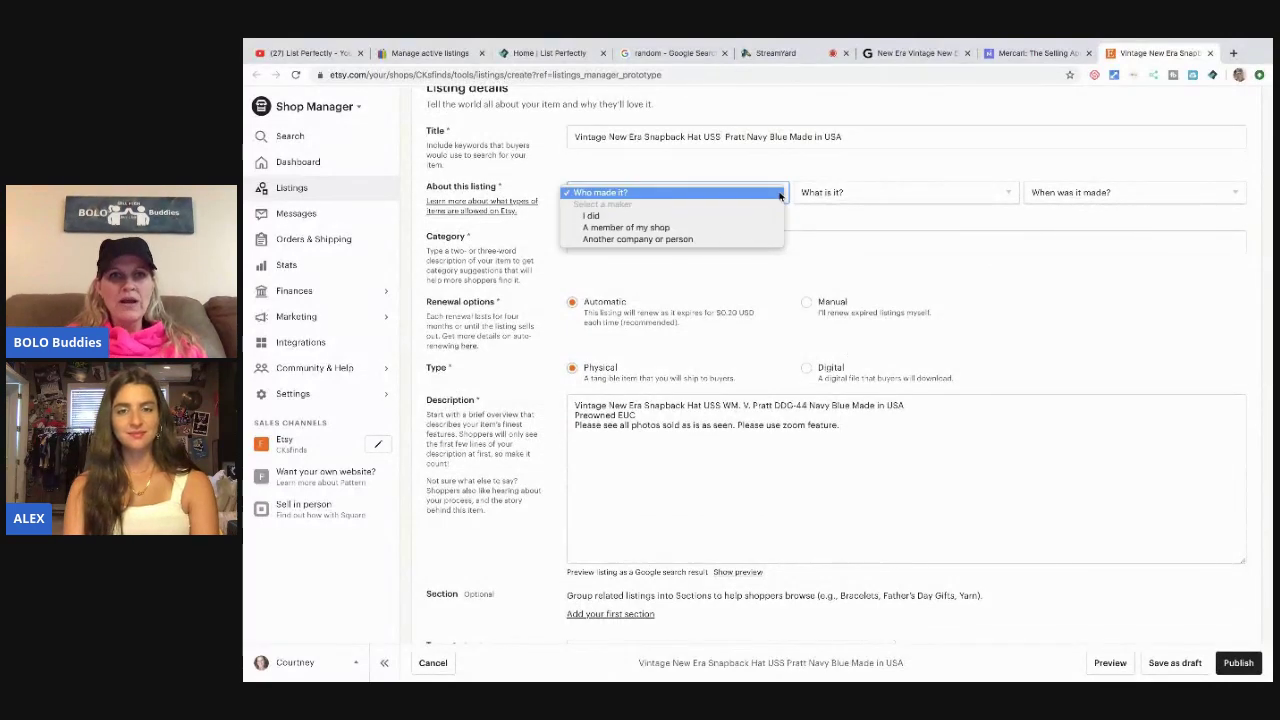
{"action": "left_click", "coordinate": [741, 240]}
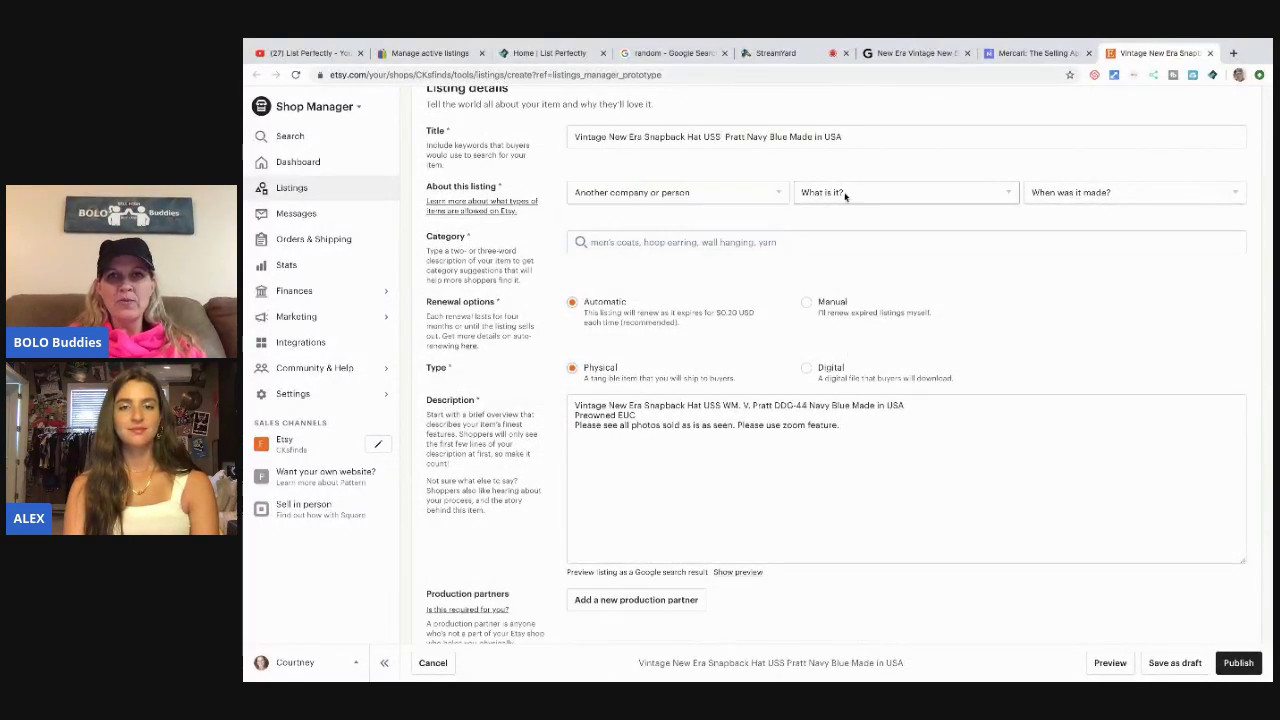
{"action": "left_click", "coordinate": [843, 194]}
{"action": "left_click", "coordinate": [848, 212]}
{"action": "left_click", "coordinate": [1059, 200]}
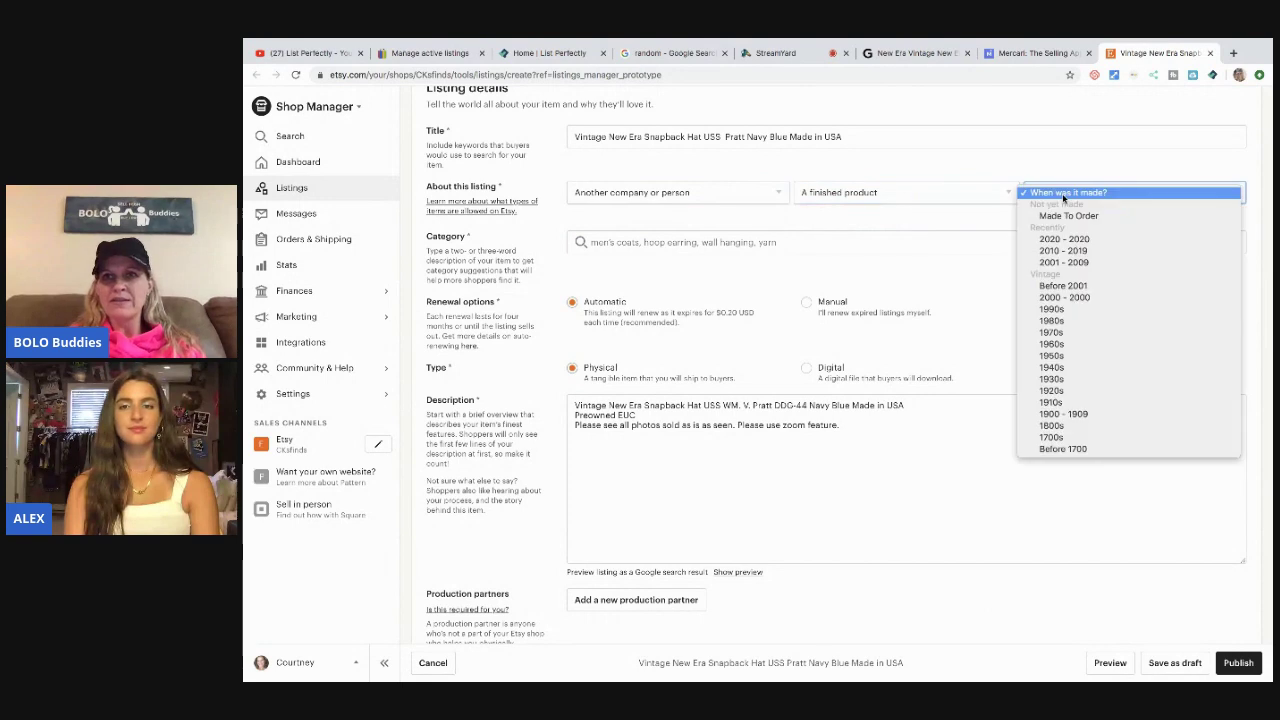
{"action": "left_click", "coordinate": [1060, 286]}
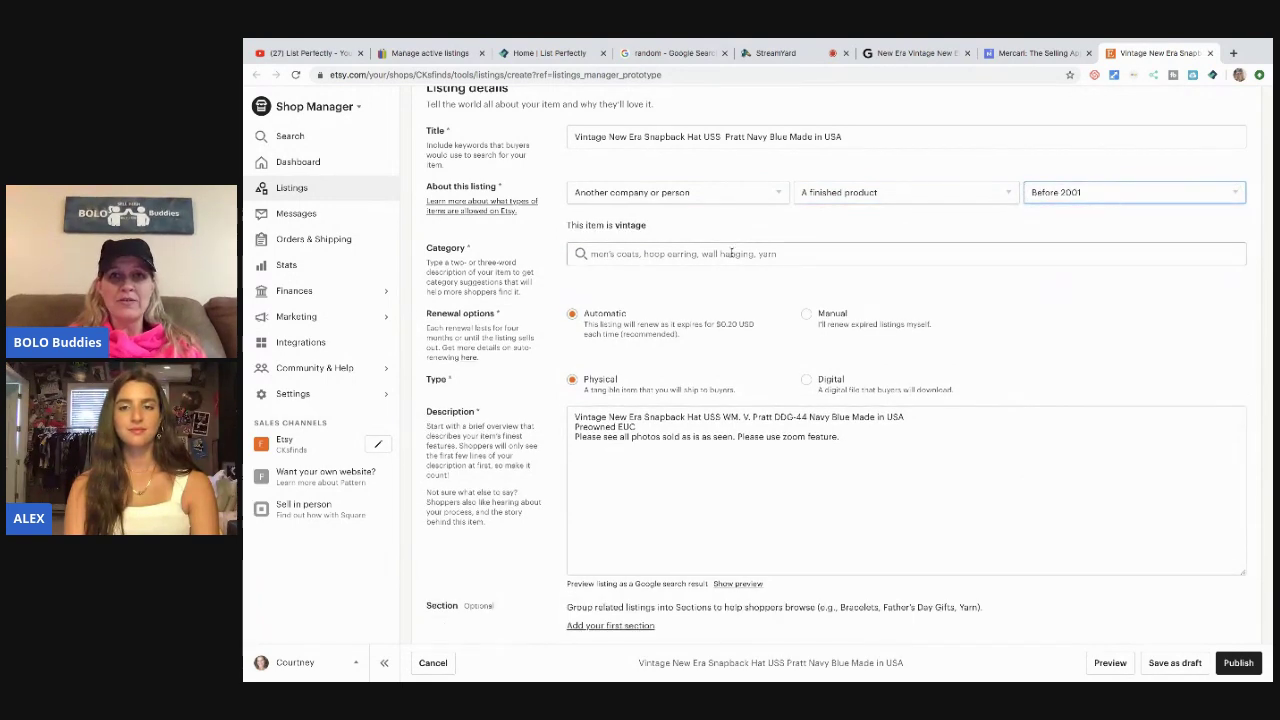
Search the Etsy categories for "hat snapback" and choose Baseball & Trucker Caps
{"action": "left_click", "coordinate": [730, 253]}
{"action": "type", "text": "hat"}
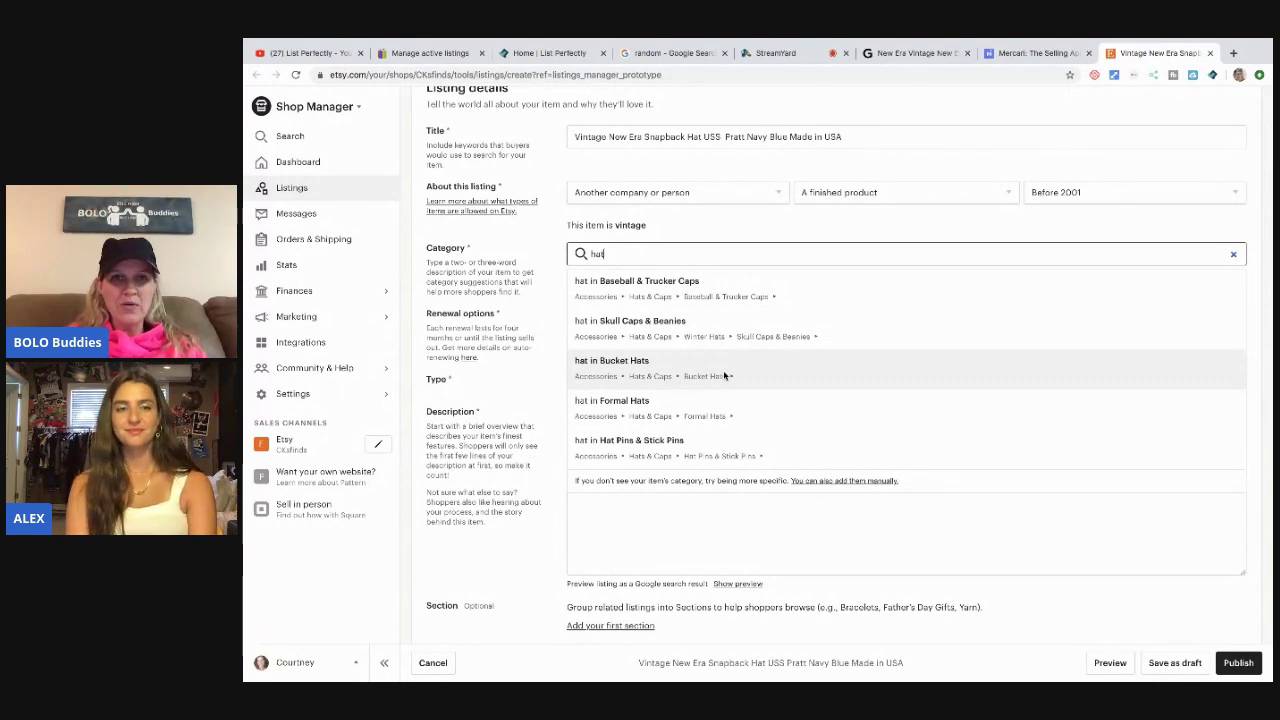
{"action": "type", "text": "snapbakc"}
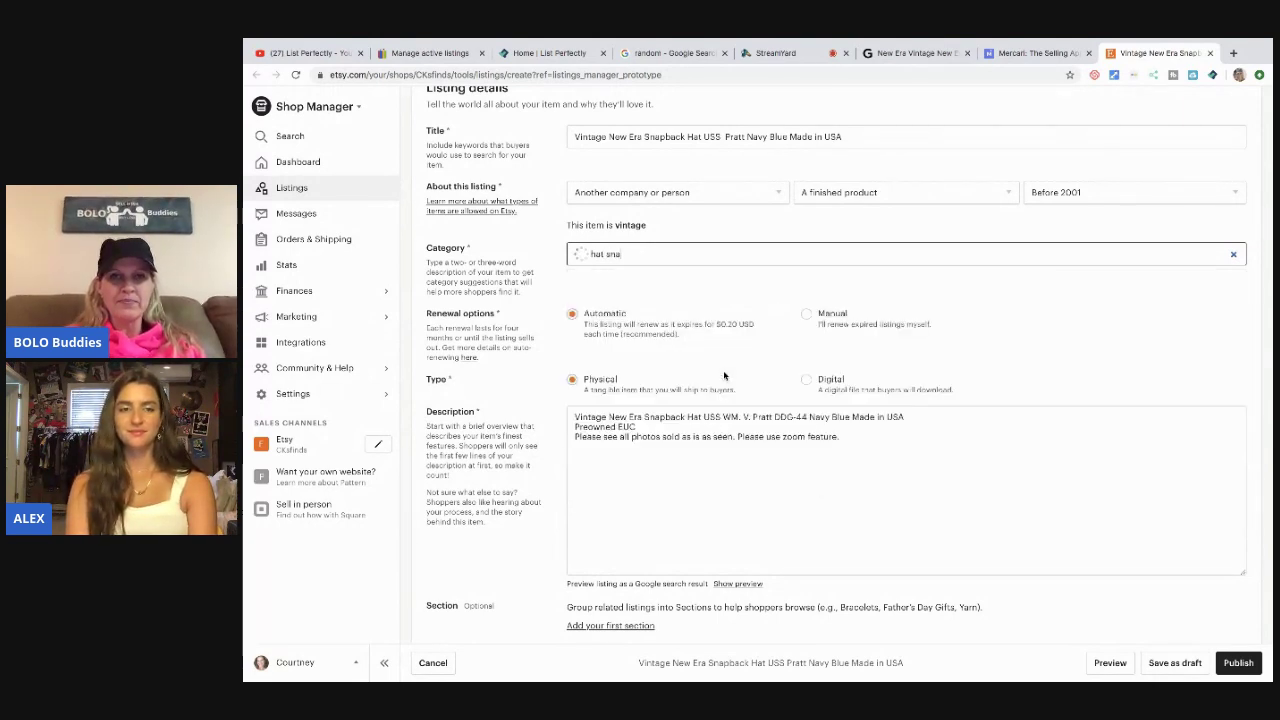
{"action": "key", "text": "BackSpace"}
{"action": "key", "text": "BackSpace"}
{"action": "type", "text": "ck"}
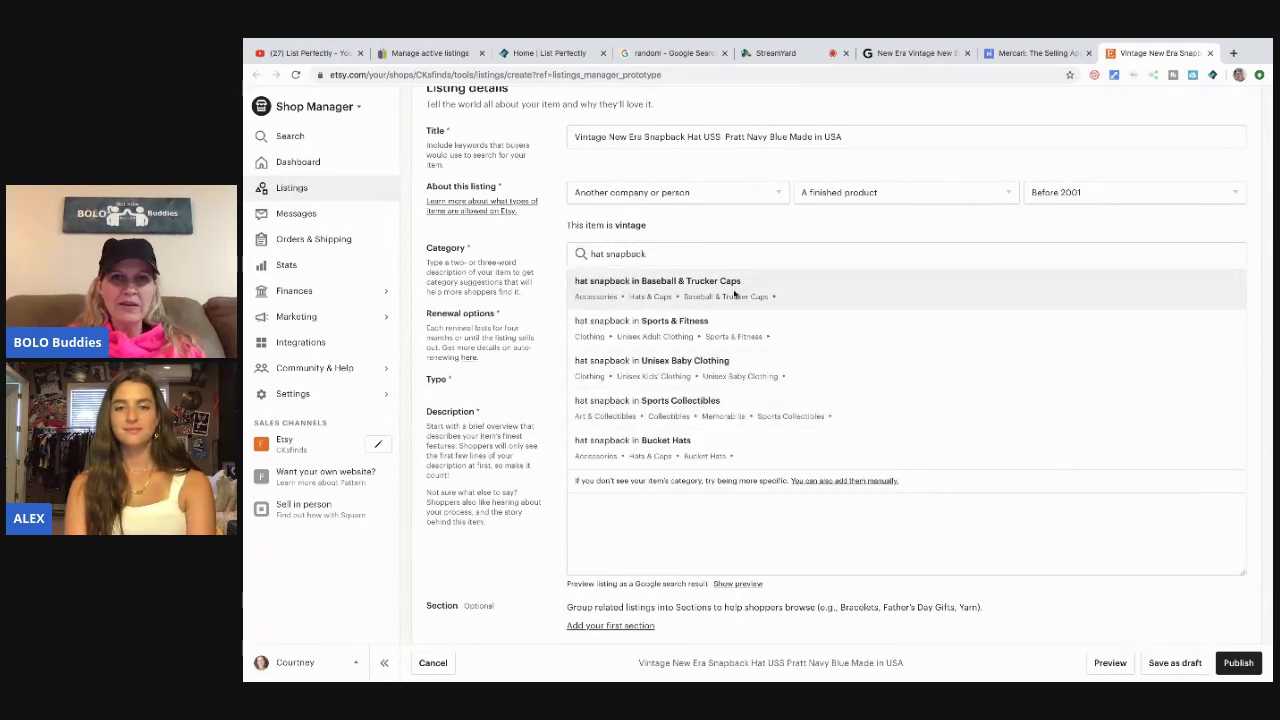
{"action": "left_click", "coordinate": [734, 288]}
{"action": "scroll", "coordinate": [718, 403], "scroll_direction": "down", "scroll_amount": 3}
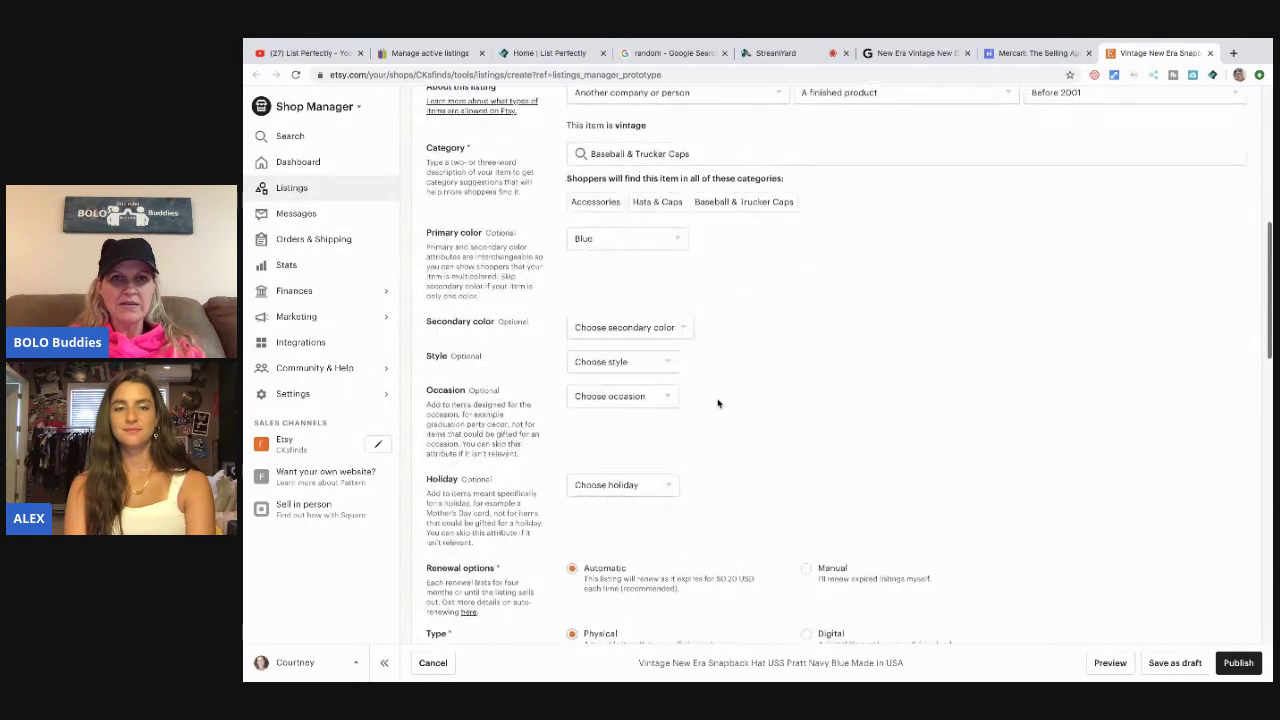
{"action": "left_click", "coordinate": [669, 301]}
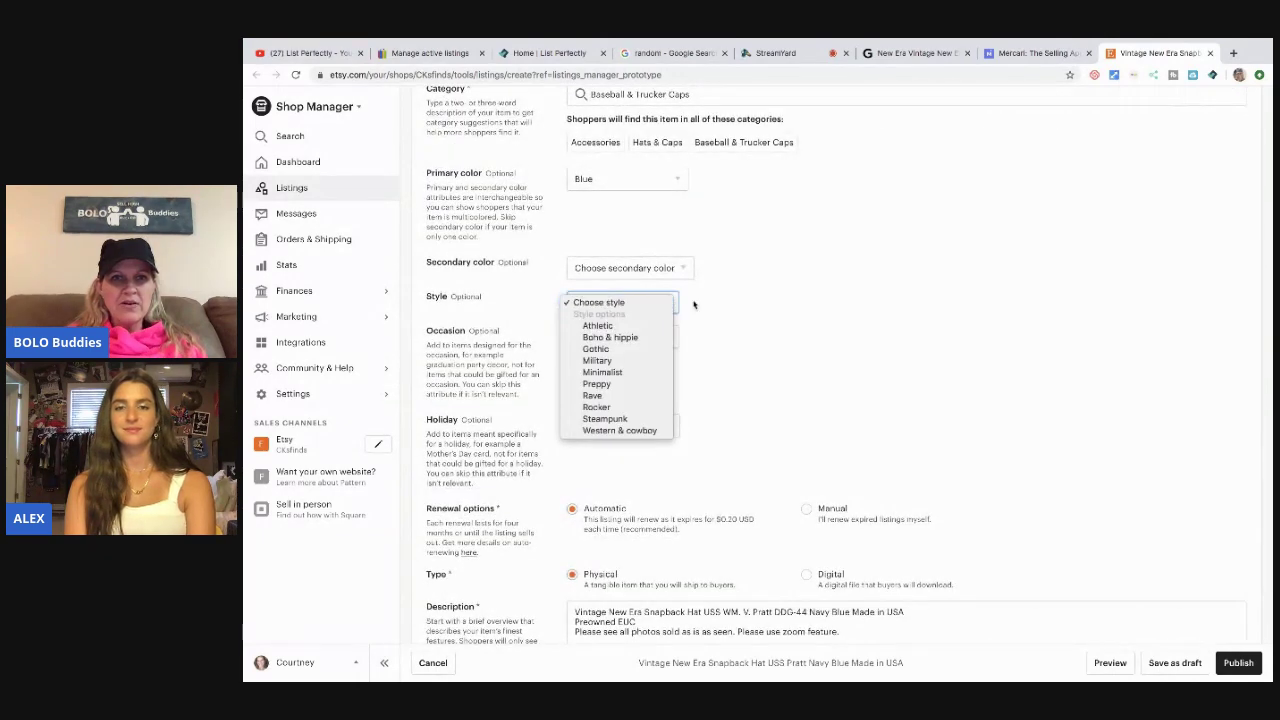
{"action": "left_click", "coordinate": [737, 326]}
Add the tags Vintage, Hat, Snapback, Navy and USA to the Etsy listing
{"action": "scroll", "coordinate": [737, 326], "scroll_direction": "down", "scroll_amount": 5}
{"action": "scroll", "coordinate": [737, 326], "scroll_direction": "down", "scroll_amount": 3}
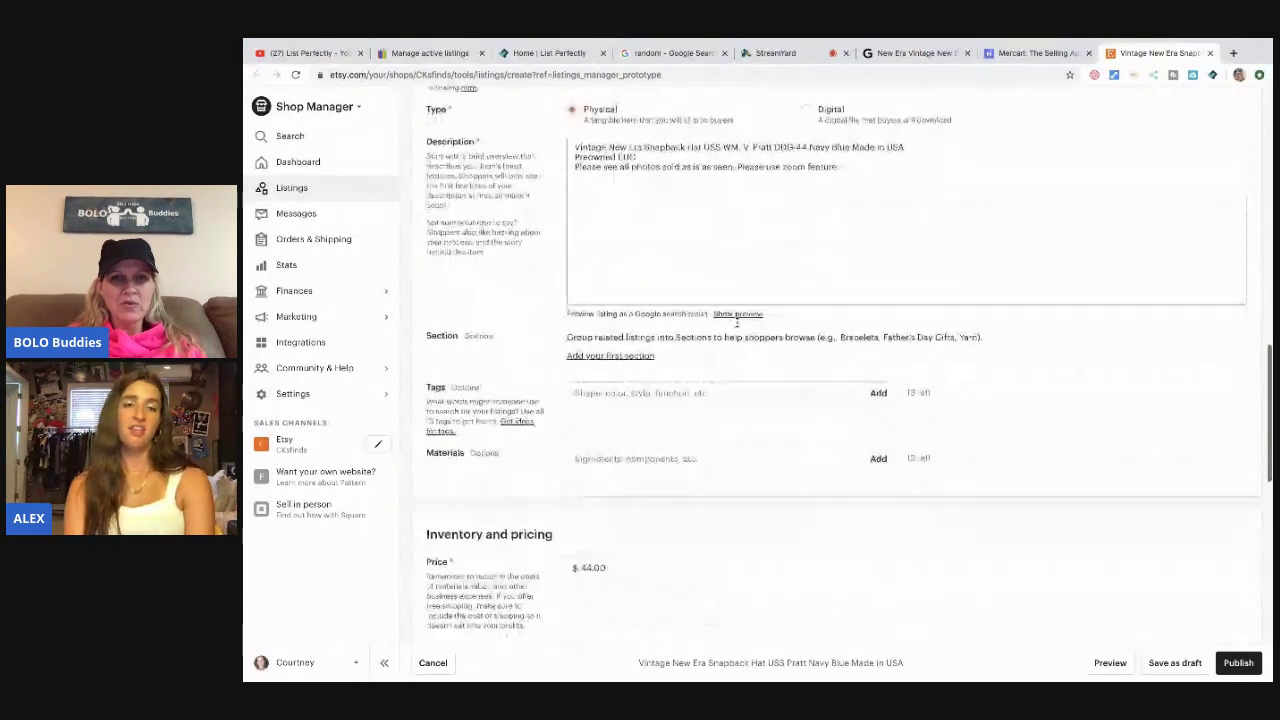
{"action": "left_click", "coordinate": [649, 394]}
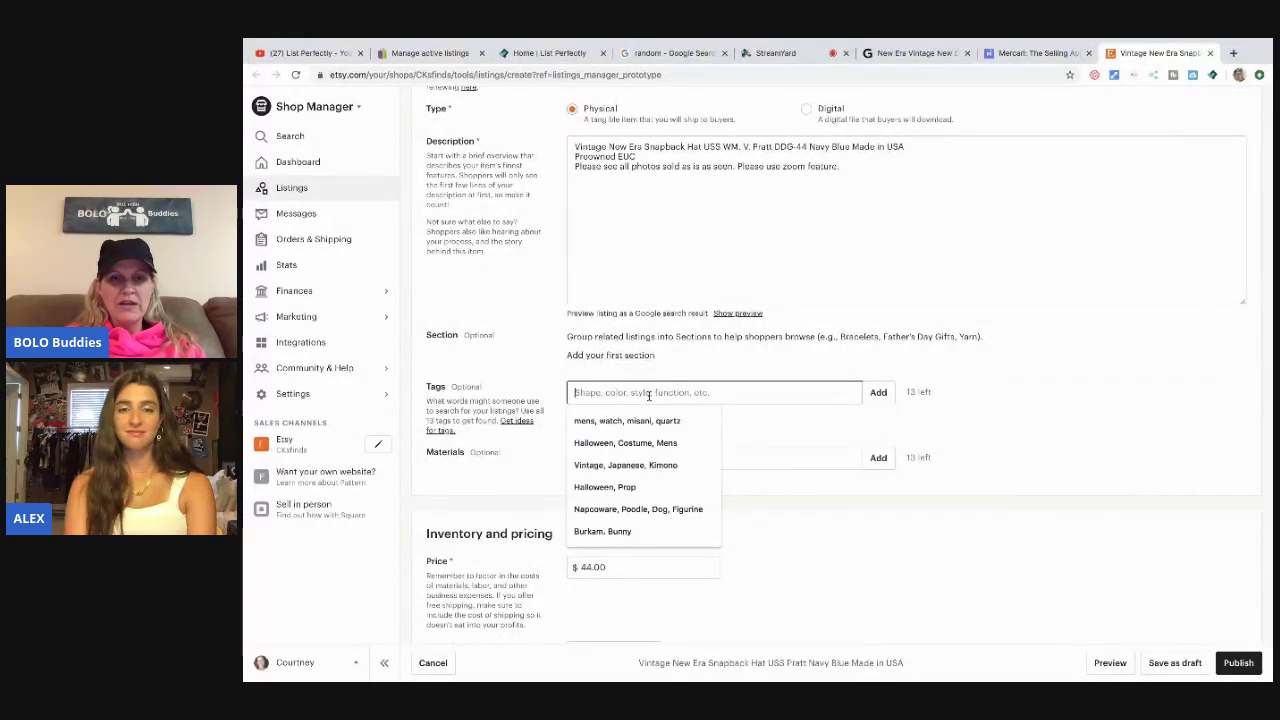
{"action": "type", "text": "Vintage, Hat, Snapback,"}
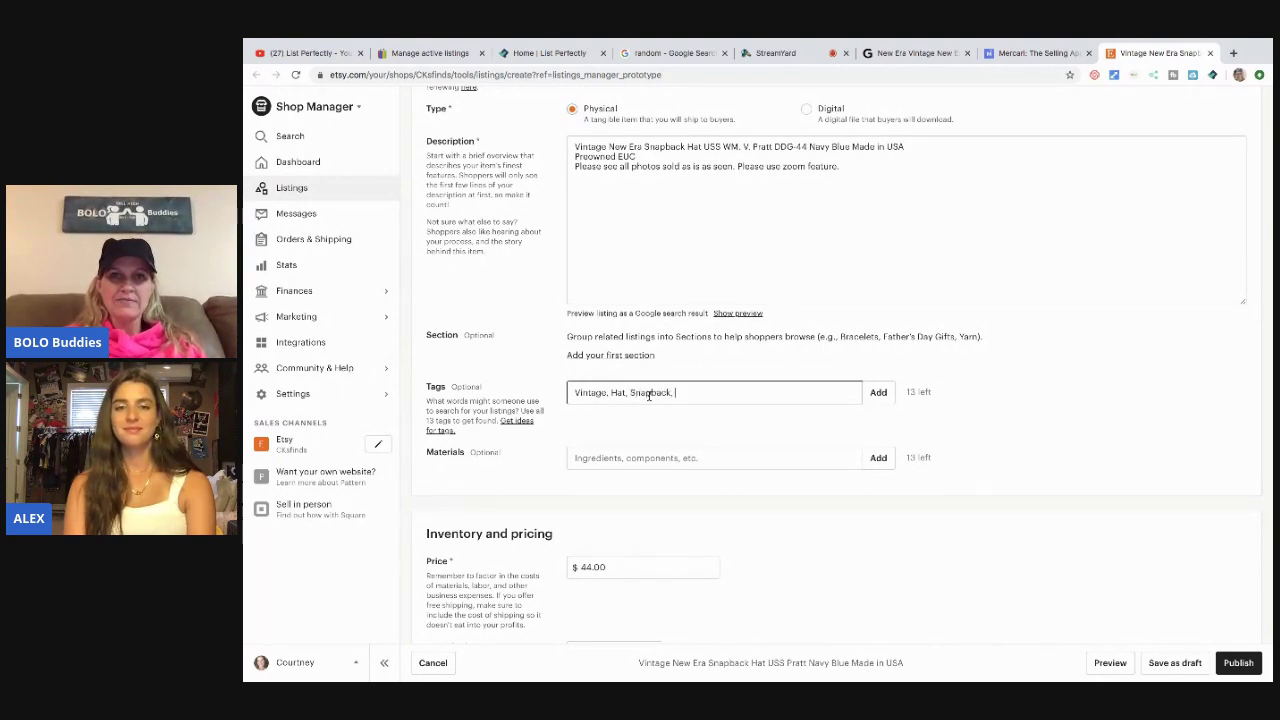
{"action": "type", "text": " Navy, USA"}
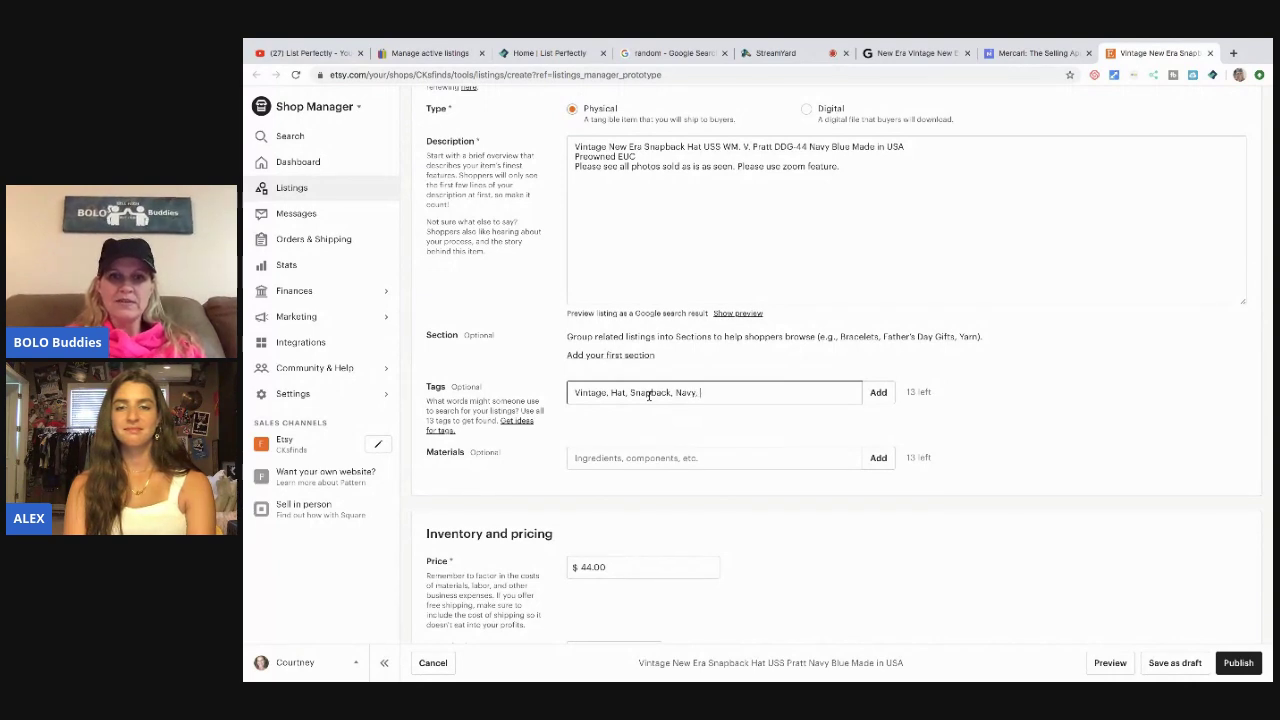
{"action": "left_click", "coordinate": [874, 395]}
Select the free shipping option for the Etsy listing and set the item weight to 2 lb
{"action": "scroll", "coordinate": [846, 501], "scroll_direction": "down", "scroll_amount": 2}
{"action": "scroll", "coordinate": [683, 503], "scroll_direction": "down", "scroll_amount": 5}
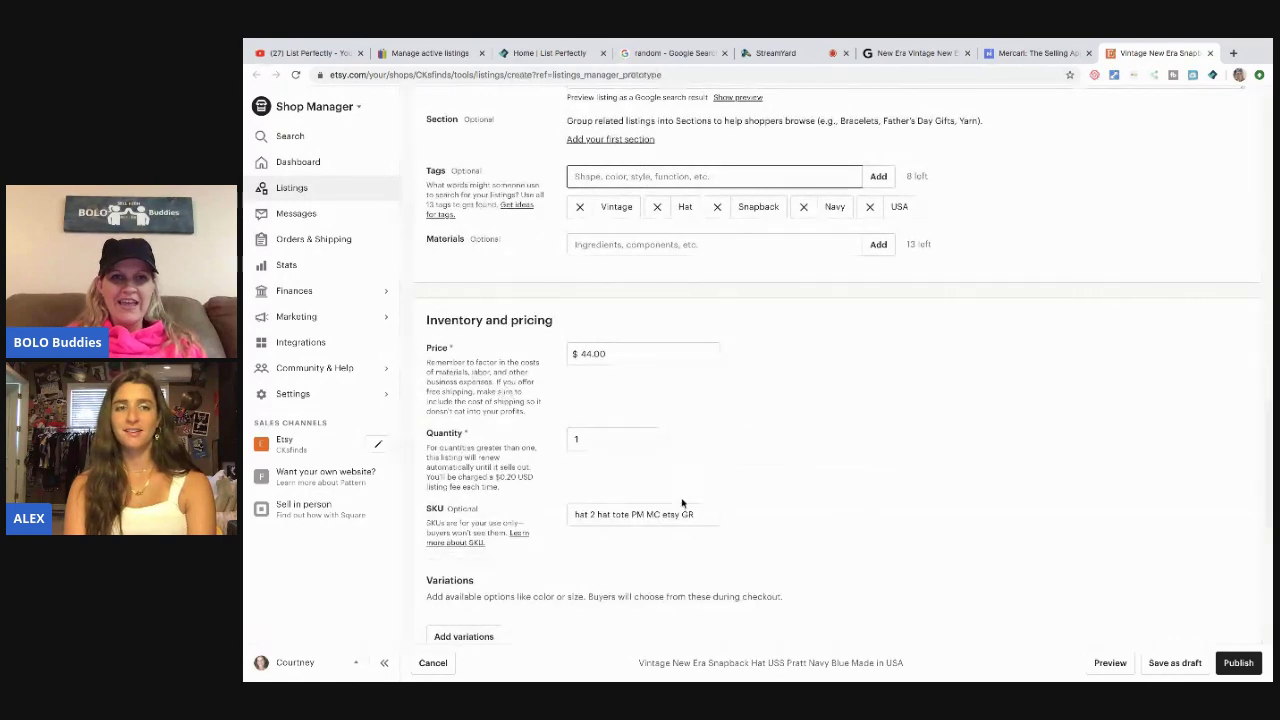
{"action": "left_click", "coordinate": [583, 391]}
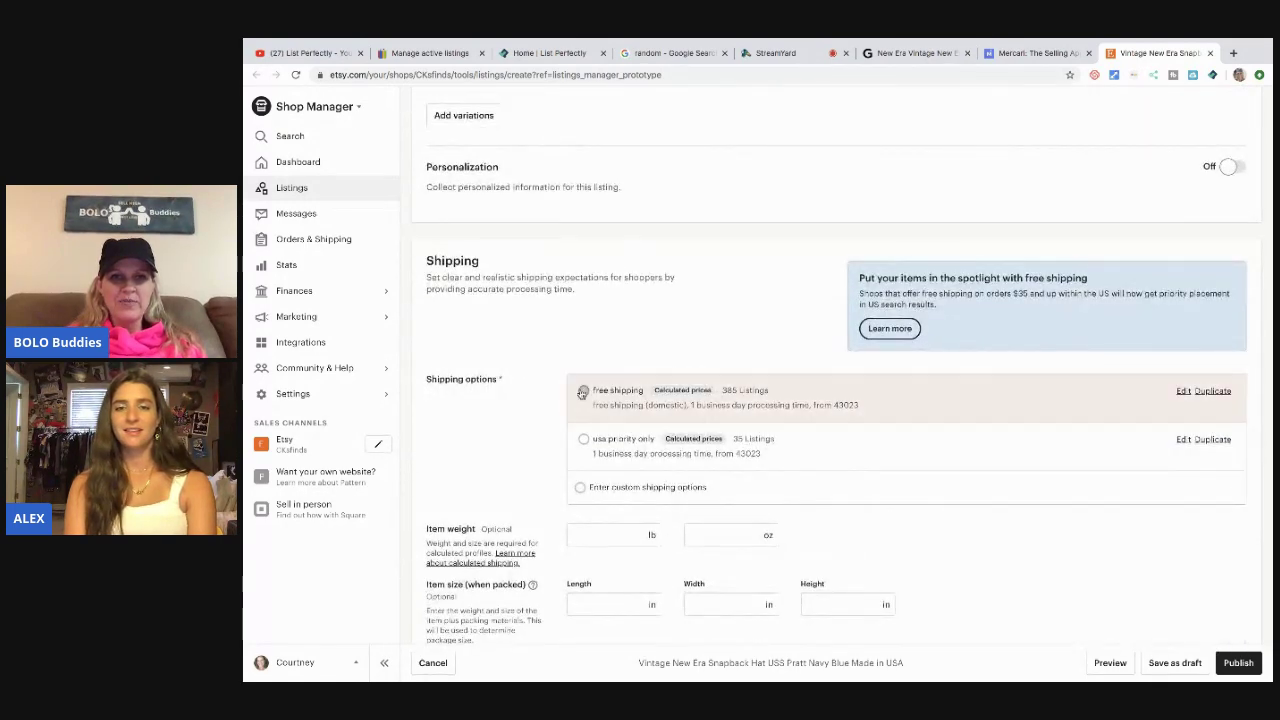
{"action": "left_click", "coordinate": [645, 544]}
{"action": "type", "text": "2"}
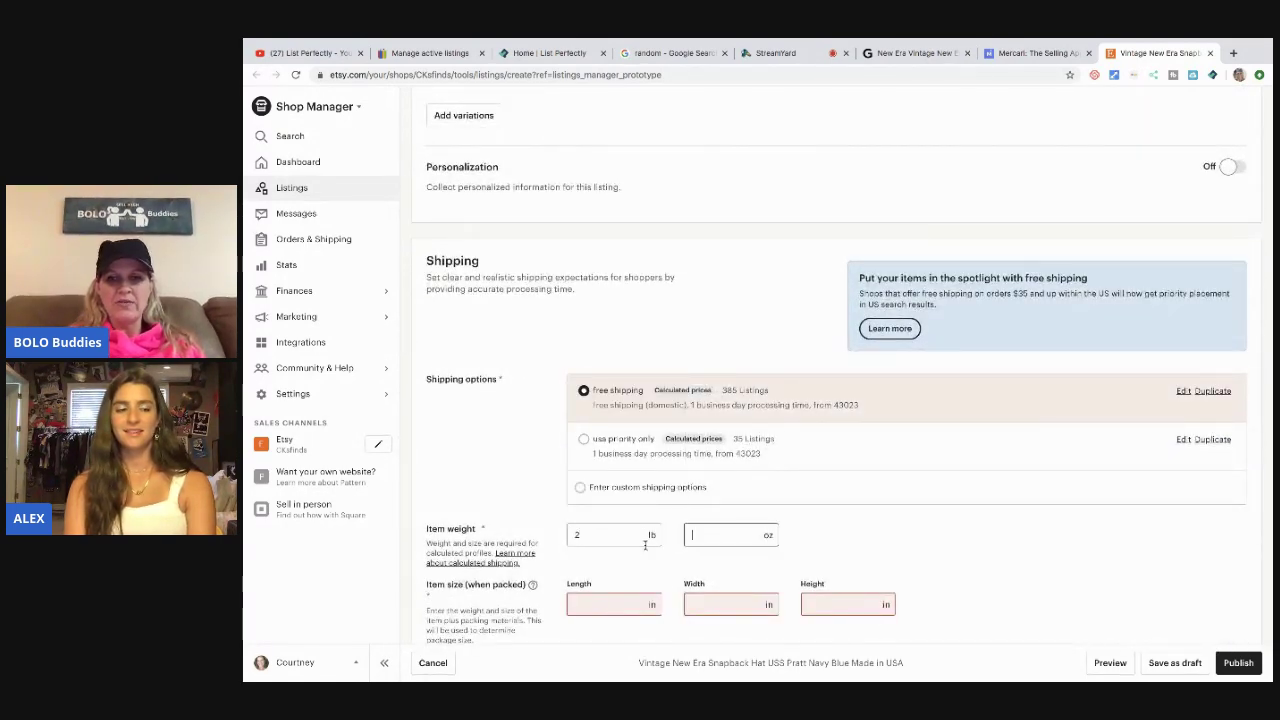
Set the packed item size to 8 in long, 7 in wide and 4 in high
{"action": "scroll", "coordinate": [648, 515], "scroll_direction": "down", "scroll_amount": 1}
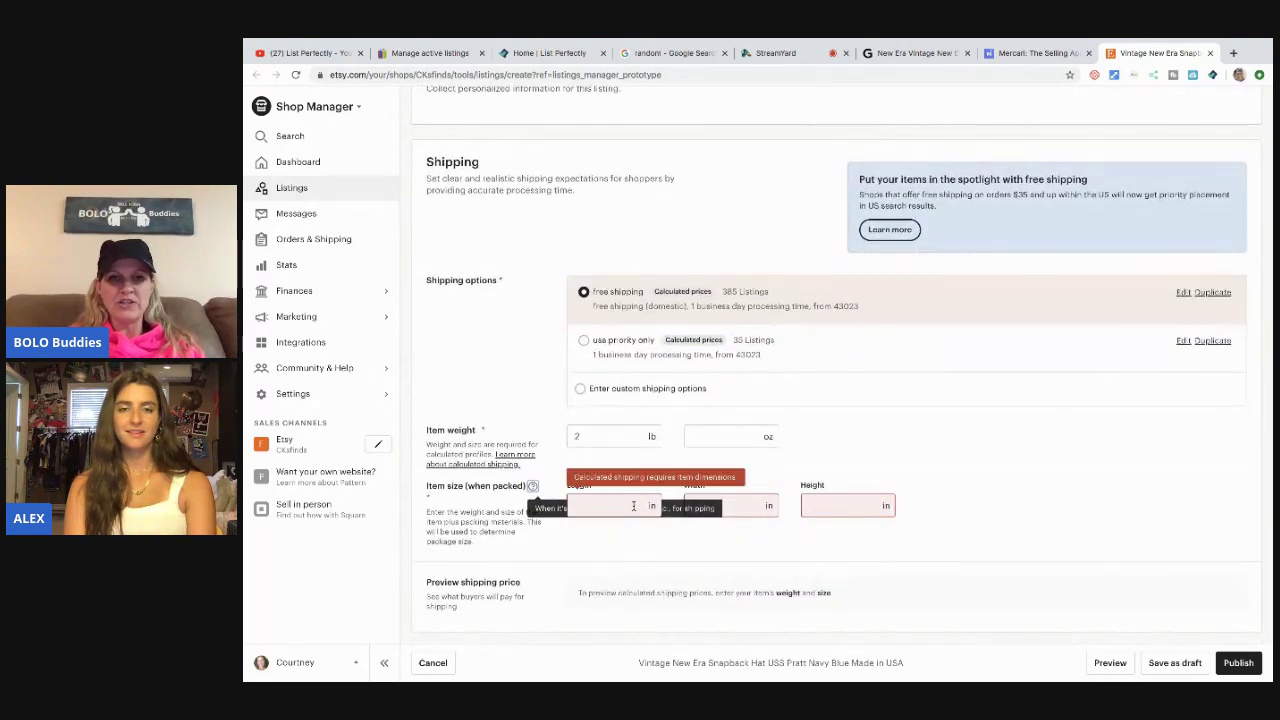
{"action": "left_click", "coordinate": [640, 503]}
{"action": "type", "text": "8"}
{"action": "key", "text": "Tab"}
{"action": "type", "text": "7"}
{"action": "key", "text": "Tab"}
{"action": "type", "text": "4"}
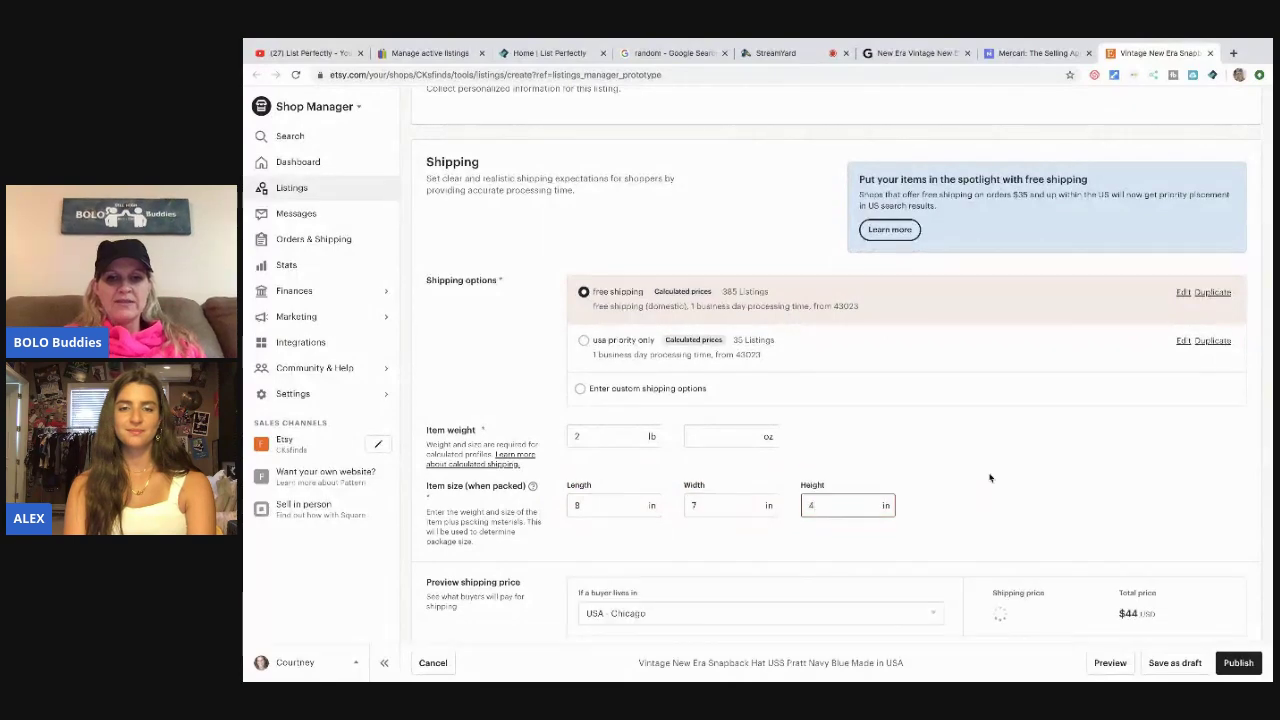
Publish the Etsy listing and close the empty Mercari listing form
{"action": "scroll", "coordinate": [986, 477], "scroll_direction": "down", "scroll_amount": 1}
{"action": "left_click", "coordinate": [1235, 662]}
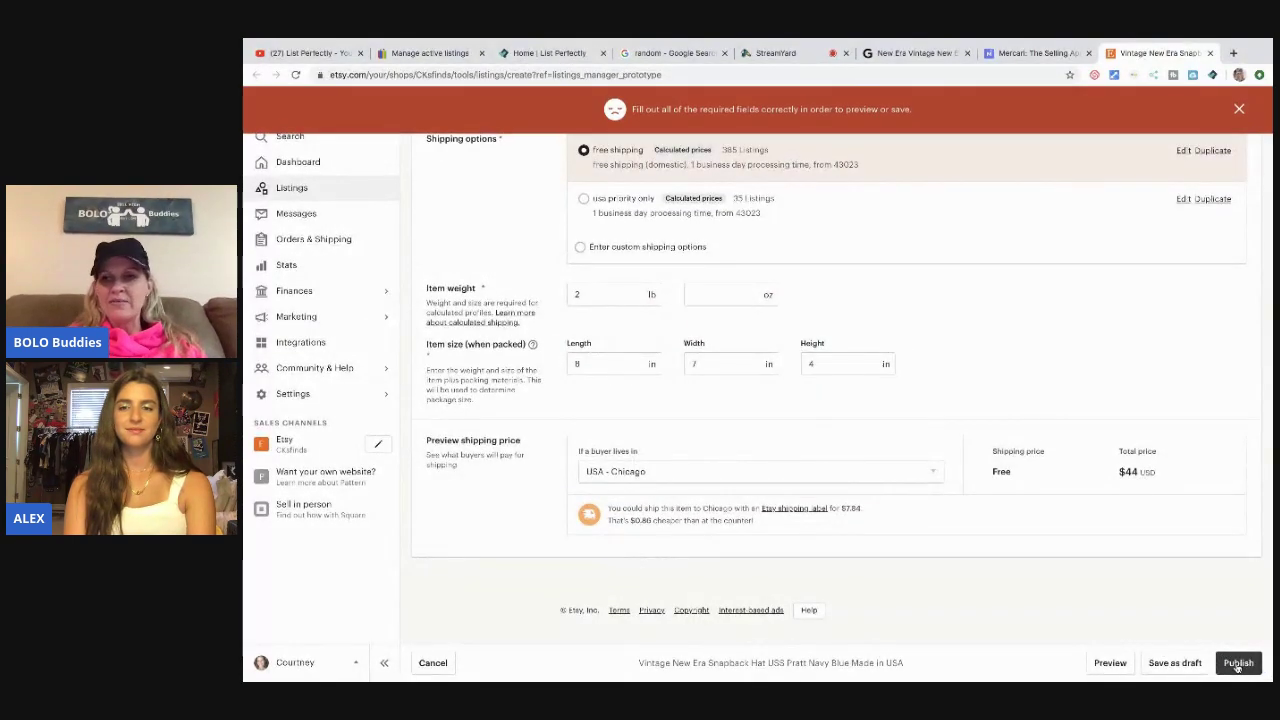
{"action": "left_click", "coordinate": [1237, 662]}
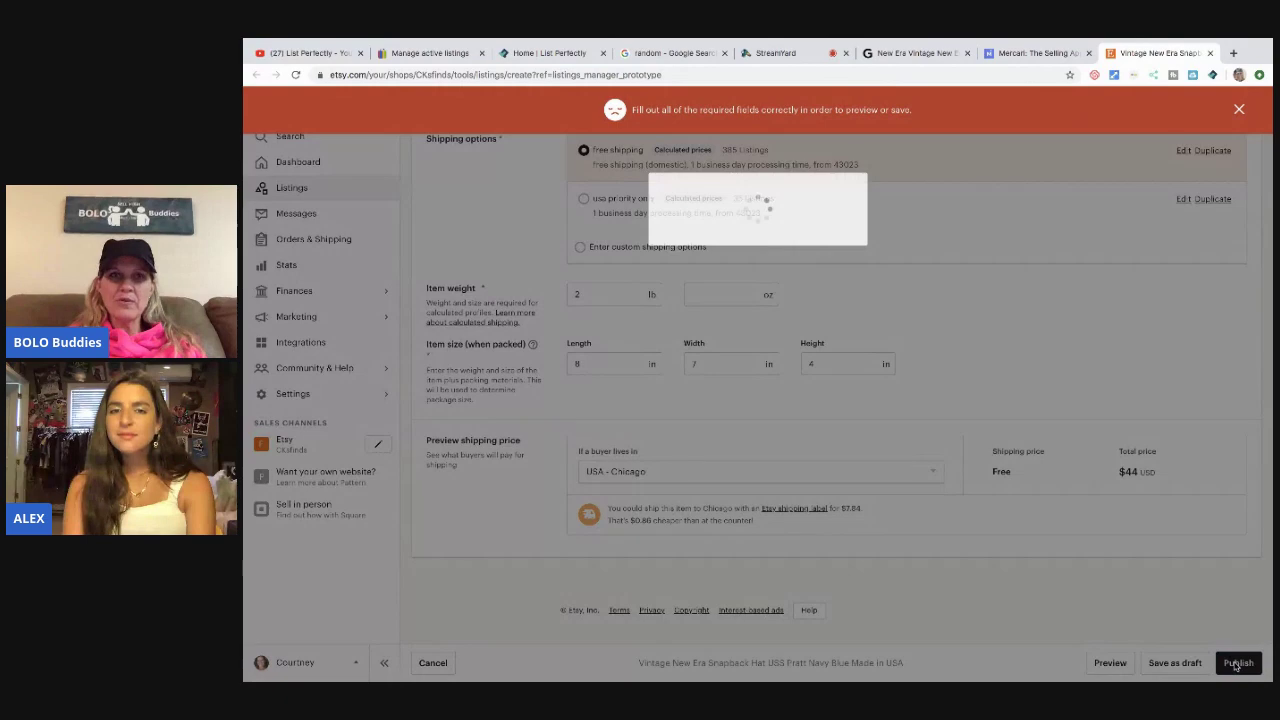
{"action": "left_click", "coordinate": [886, 371]}
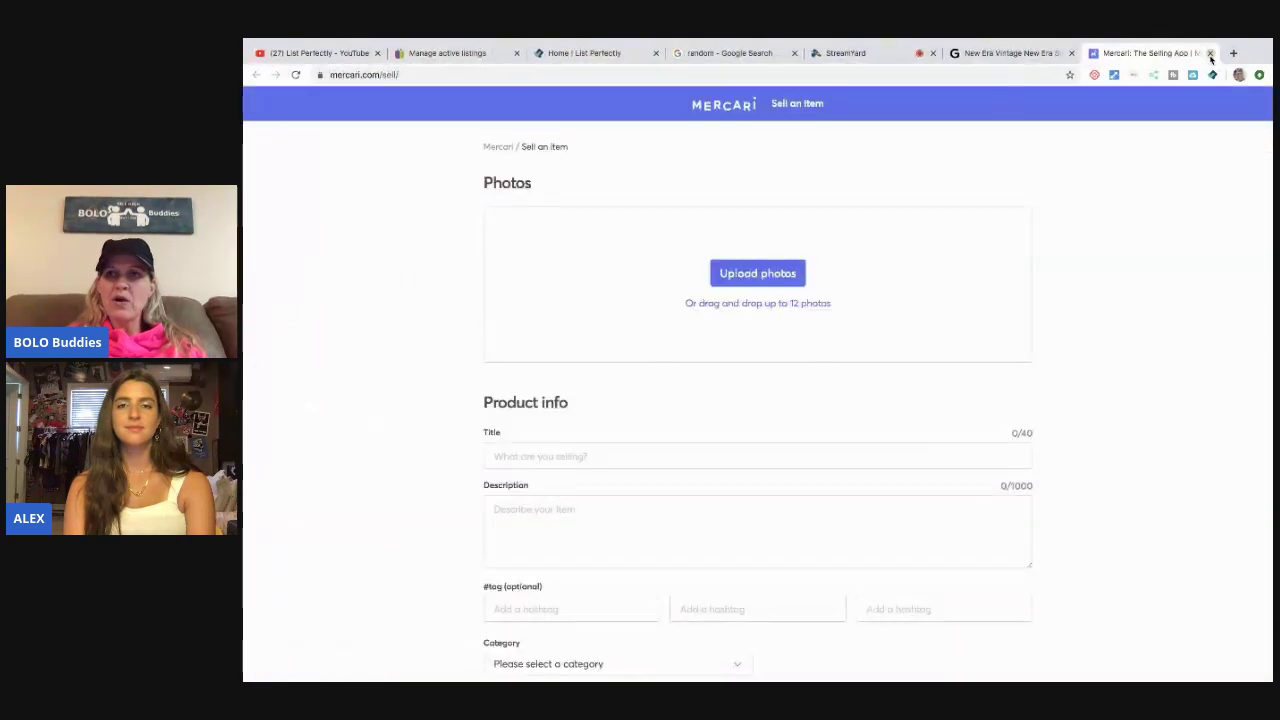
{"action": "left_click", "coordinate": [1210, 53]}
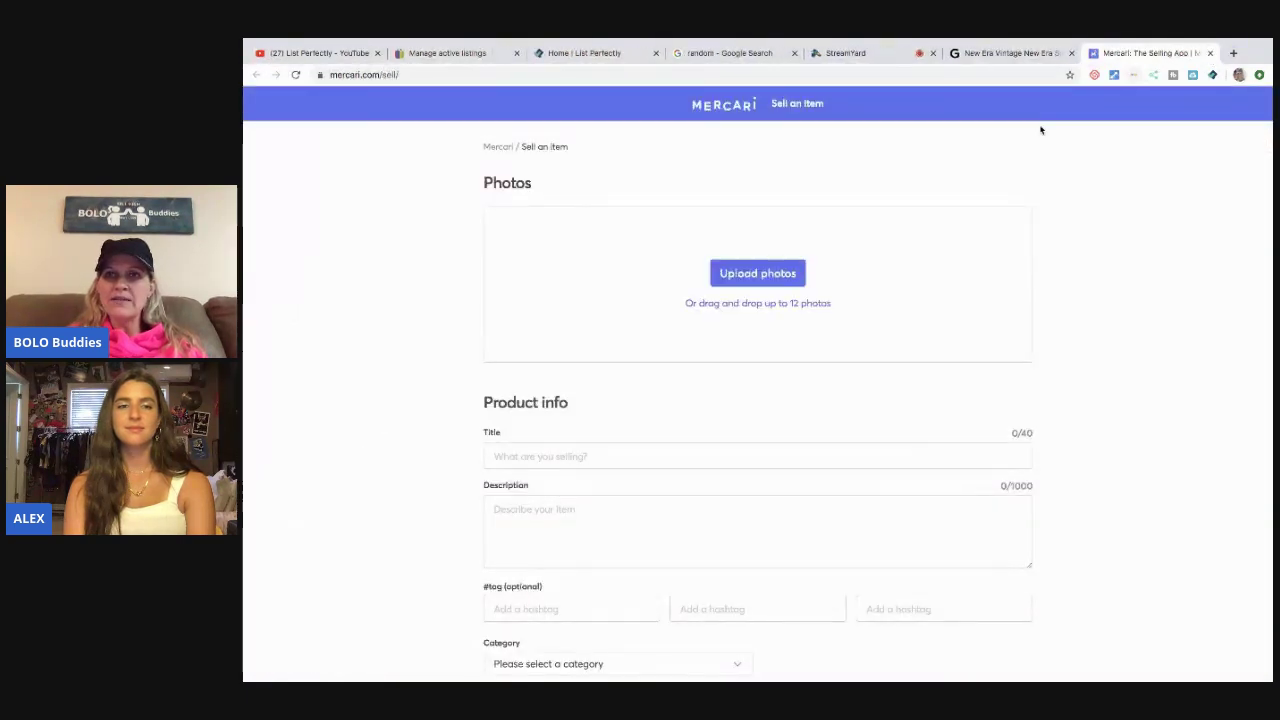
{"action": "left_click", "coordinate": [1210, 53]}
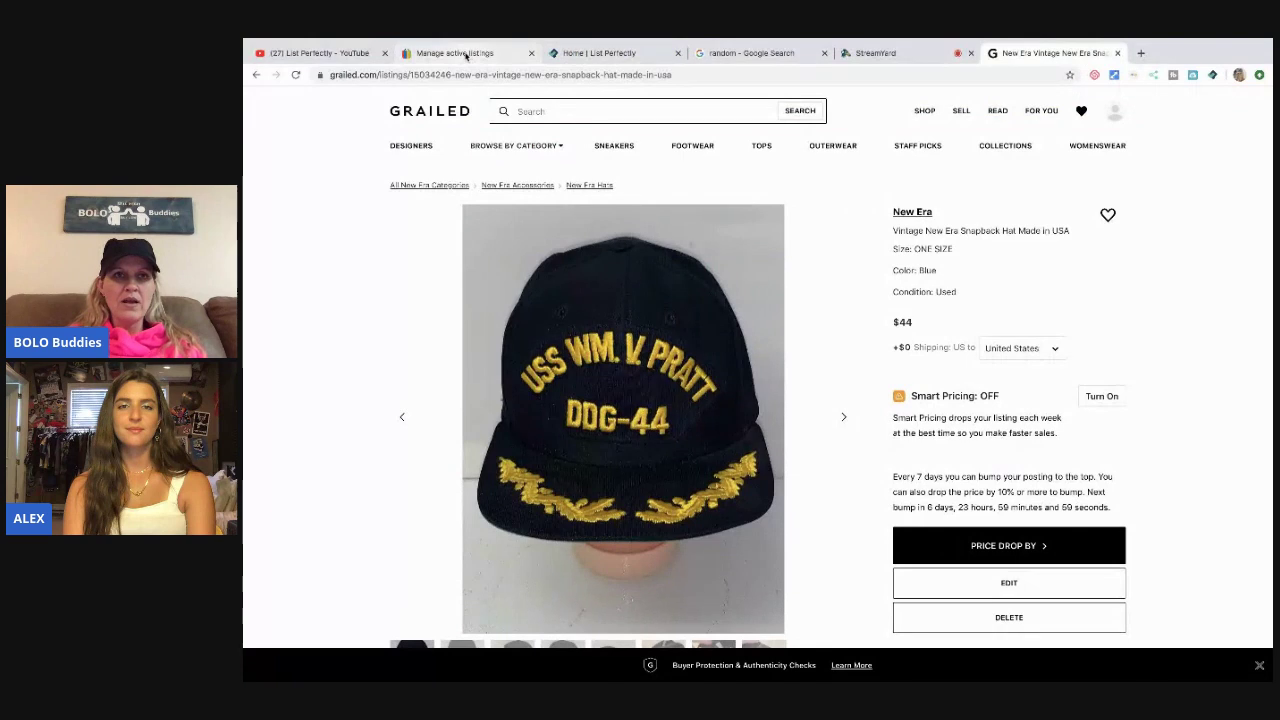
Return to the eBay active listings, clear the Grailed, Mercari, Poshmark and Etsy selections, and dismiss the List Perfectly copy overlay
{"action": "left_click", "coordinate": [465, 55]}
{"action": "left_click", "coordinate": [750, 310]}
{"action": "left_click", "coordinate": [740, 340]}
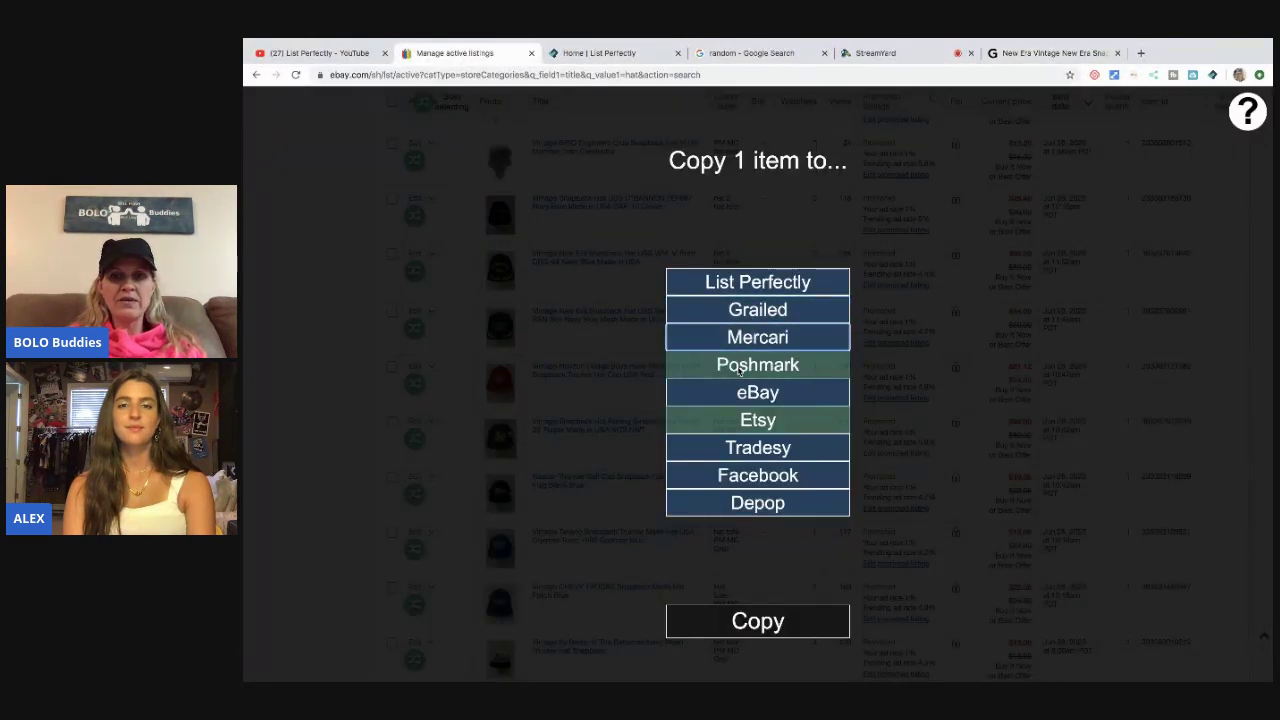
{"action": "left_click", "coordinate": [742, 366]}
{"action": "left_click", "coordinate": [745, 420]}
{"action": "left_click", "coordinate": [325, 428]}
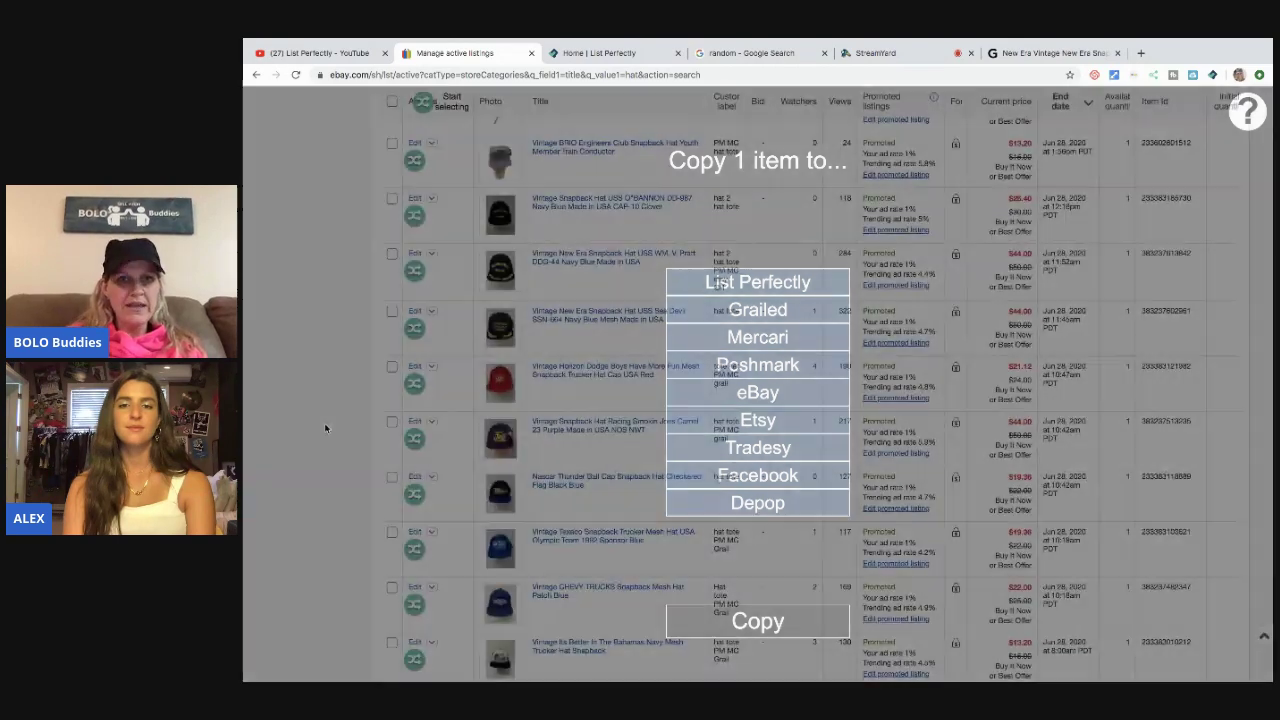
Copy the New Era USS Wm. V. Pratt hat listing to Mercari only with List Perfectly and open the resulting Mercari listing form
{"action": "left_click", "coordinate": [414, 270]}
{"action": "left_click", "coordinate": [772, 340]}
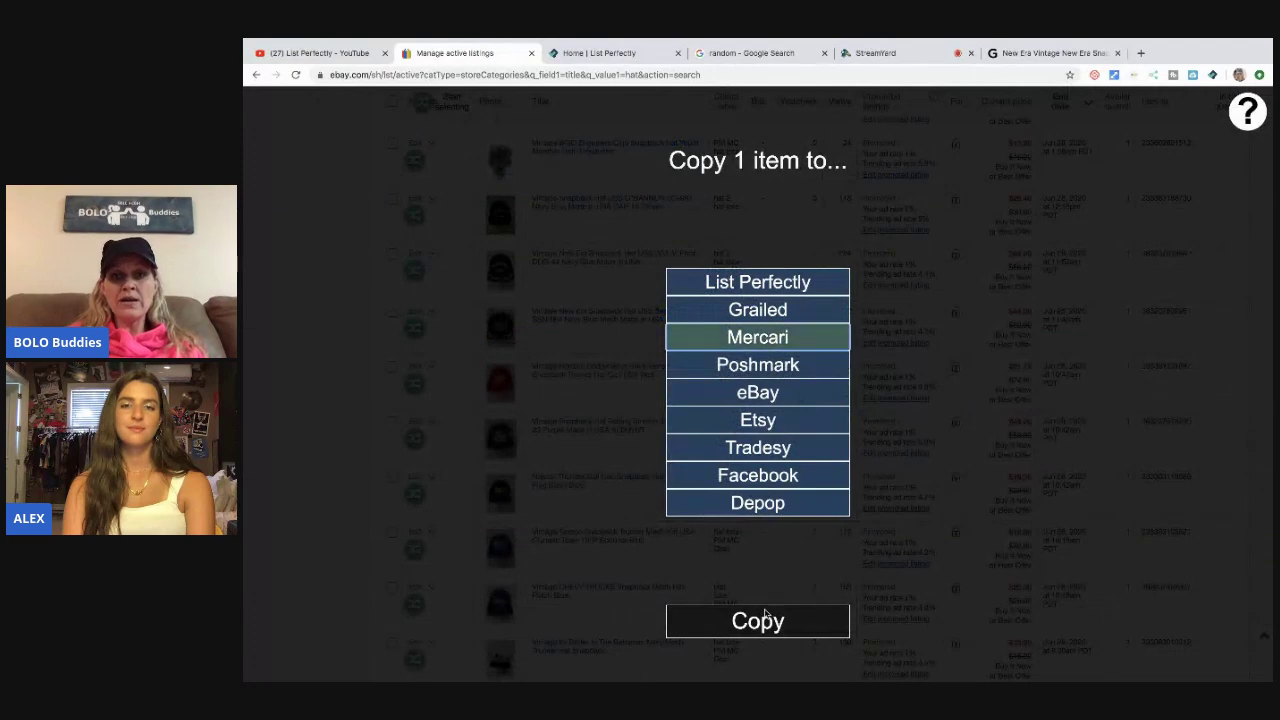
{"action": "left_click", "coordinate": [758, 621]}
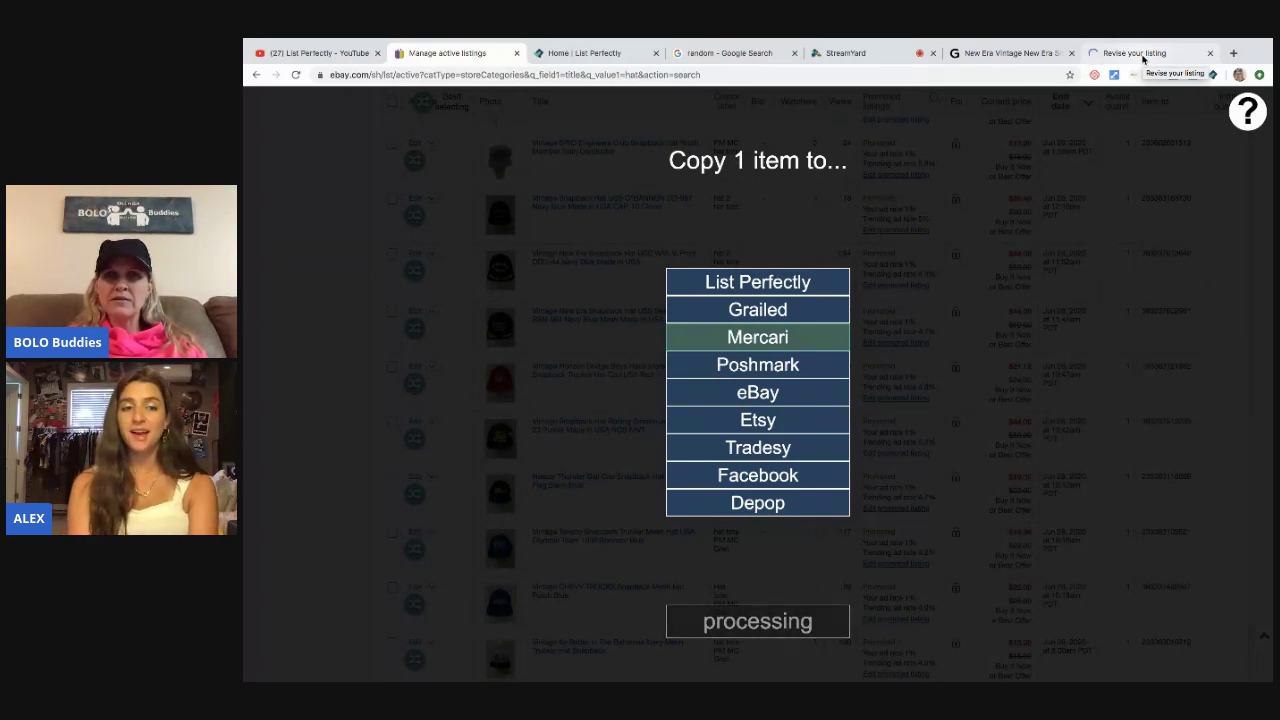
{"action": "left_click", "coordinate": [1143, 55]}
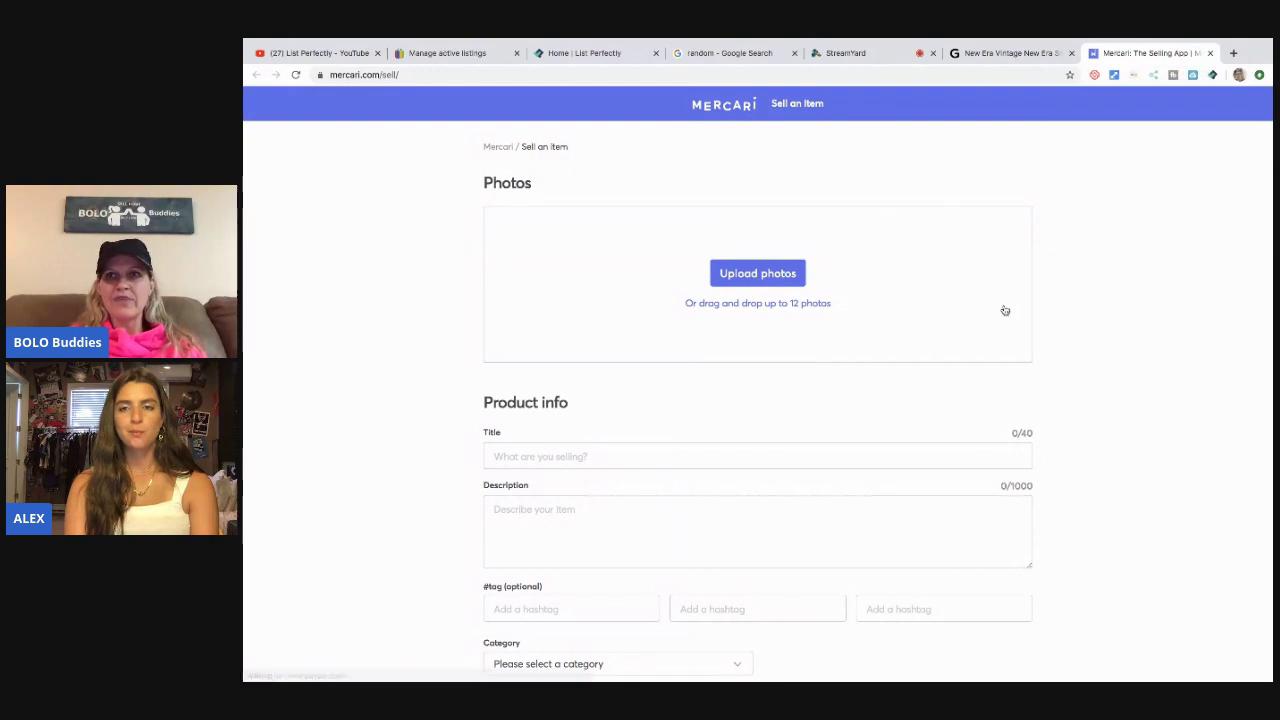
Examine the Mercari listing form from photos through product info, shipping and pricing to check which details List Perfectly has copied
{"action": "scroll", "coordinate": [986, 317], "scroll_direction": "down", "scroll_amount": 3}
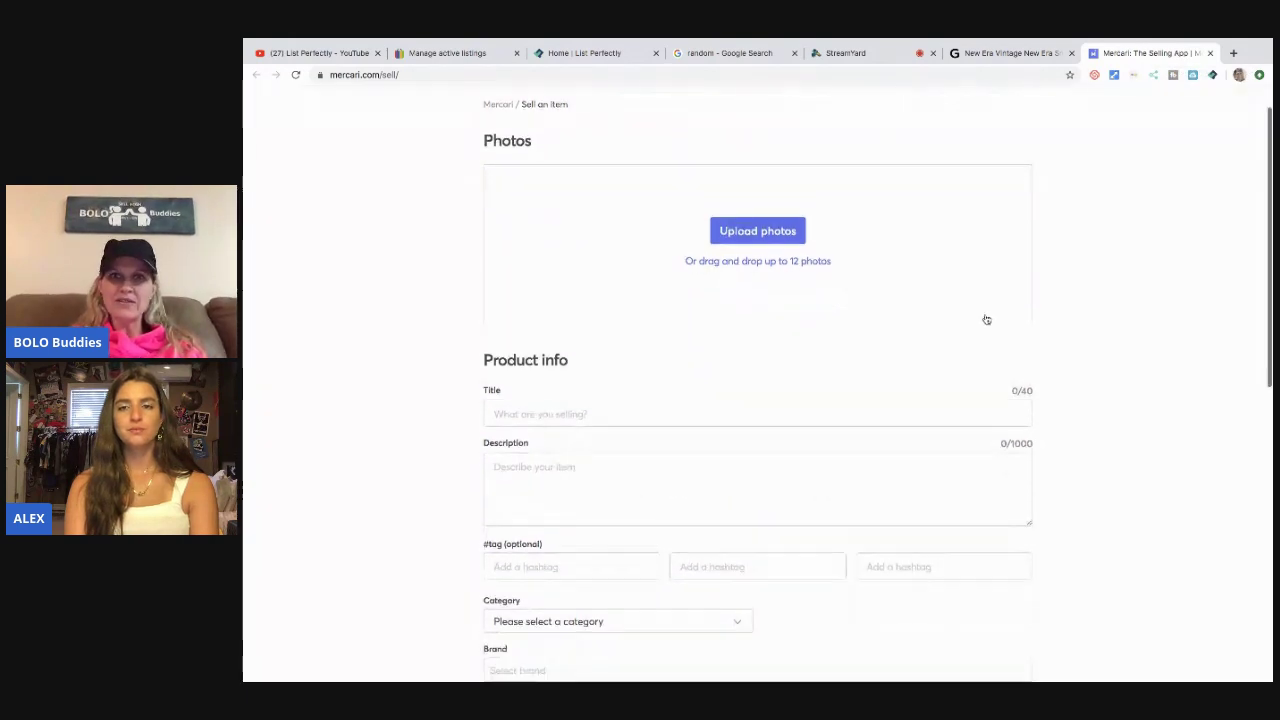
{"action": "scroll", "coordinate": [986, 317], "scroll_direction": "up", "scroll_amount": 3}
{"action": "scroll", "coordinate": [986, 319], "scroll_direction": "down", "scroll_amount": 5}
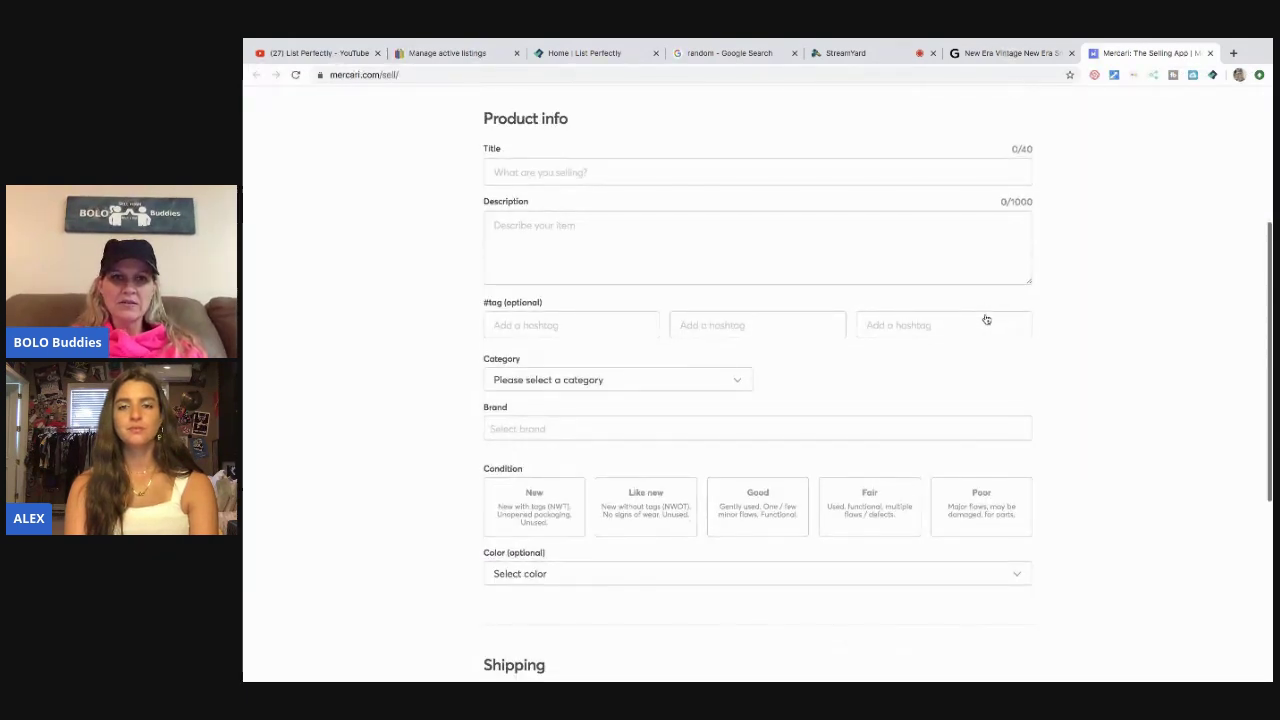
{"action": "scroll", "coordinate": [985, 314], "scroll_direction": "up", "scroll_amount": 1}
{"action": "scroll", "coordinate": [985, 315], "scroll_direction": "up", "scroll_amount": 5}
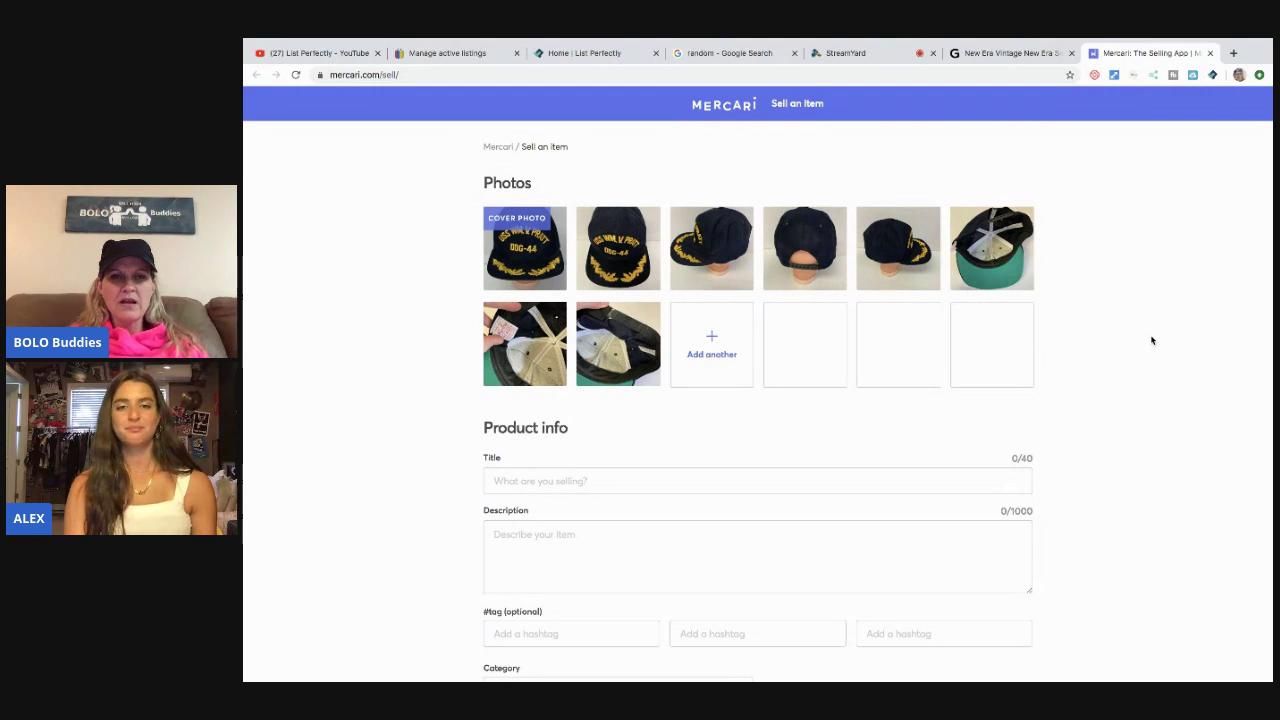
{"action": "scroll", "coordinate": [1151, 341], "scroll_direction": "down", "scroll_amount": 3}
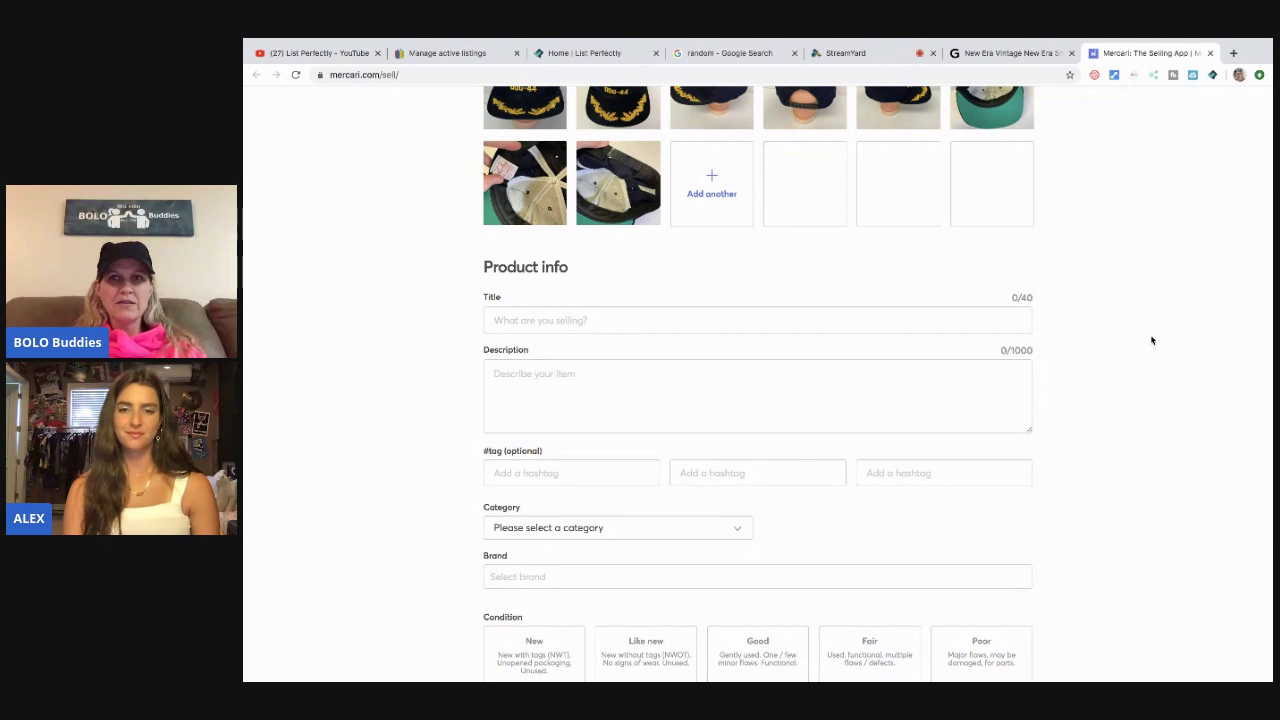
{"action": "scroll", "coordinate": [1151, 341], "scroll_direction": "down", "scroll_amount": 2}
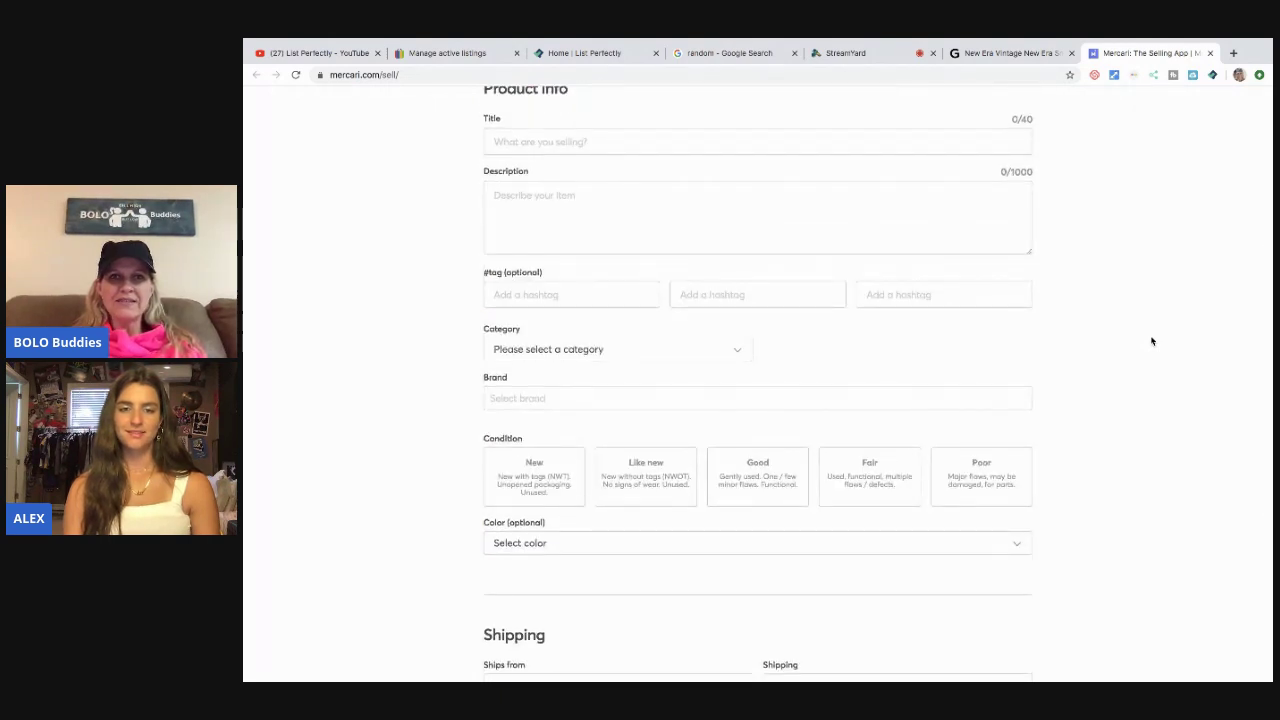
{"action": "scroll", "coordinate": [1151, 341], "scroll_direction": "down", "scroll_amount": 3}
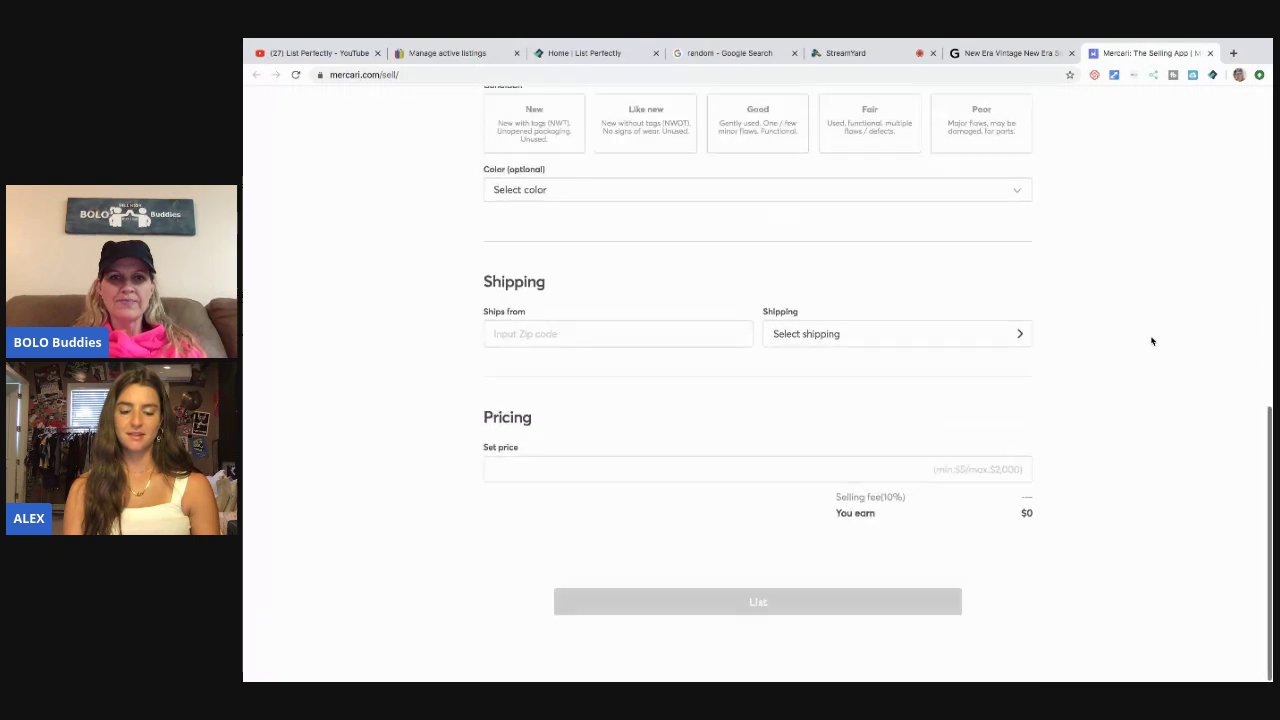
{"action": "scroll", "coordinate": [1151, 341], "scroll_direction": "up", "scroll_amount": 4}
{"action": "scroll", "coordinate": [1151, 341], "scroll_direction": "up", "scroll_amount": 3}
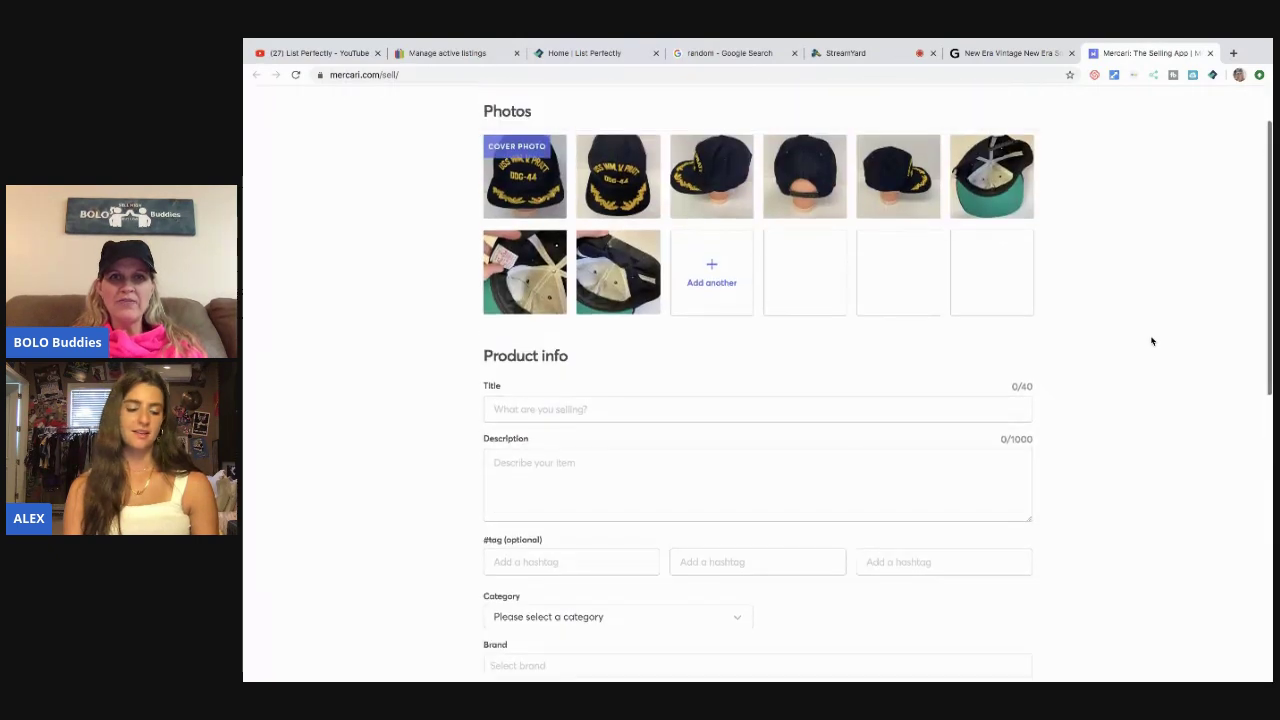